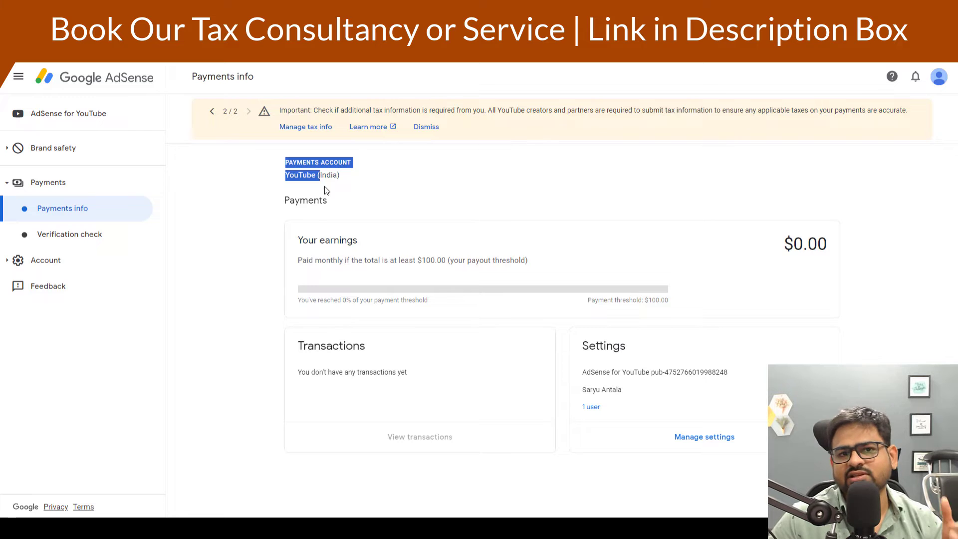
# Open the United States tax info from the payments profile in the payment settings
pyautogui.click(310, 182)
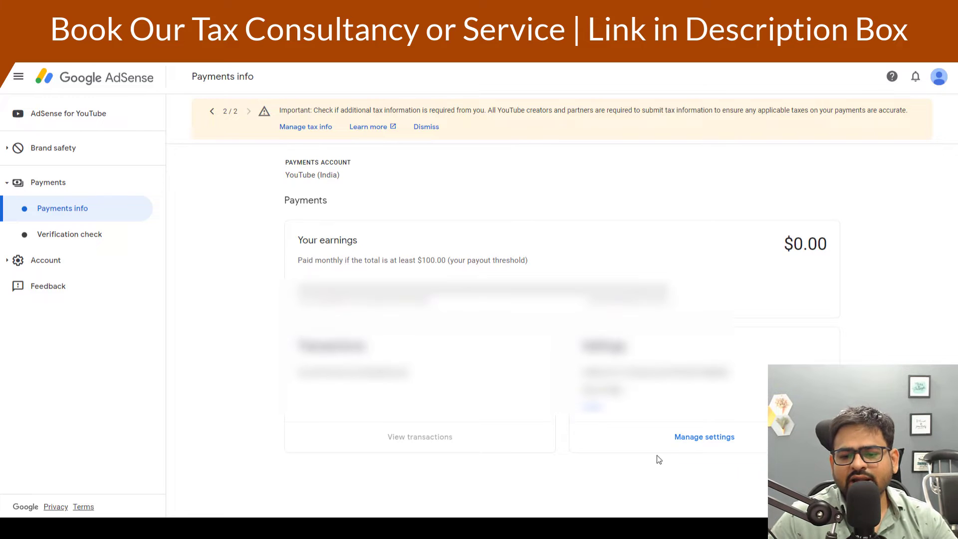
pyautogui.click(700, 441)
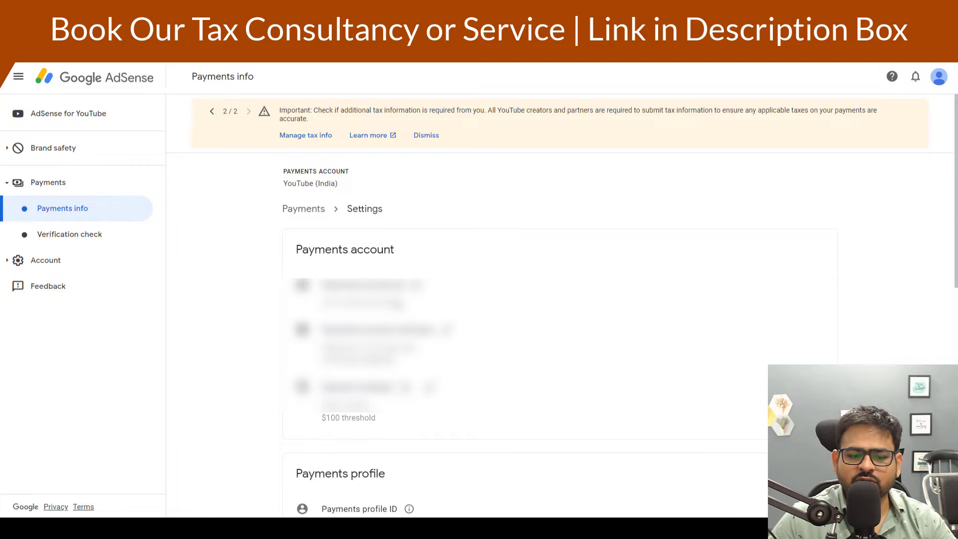
pyautogui.scroll(-9, 396, 317)
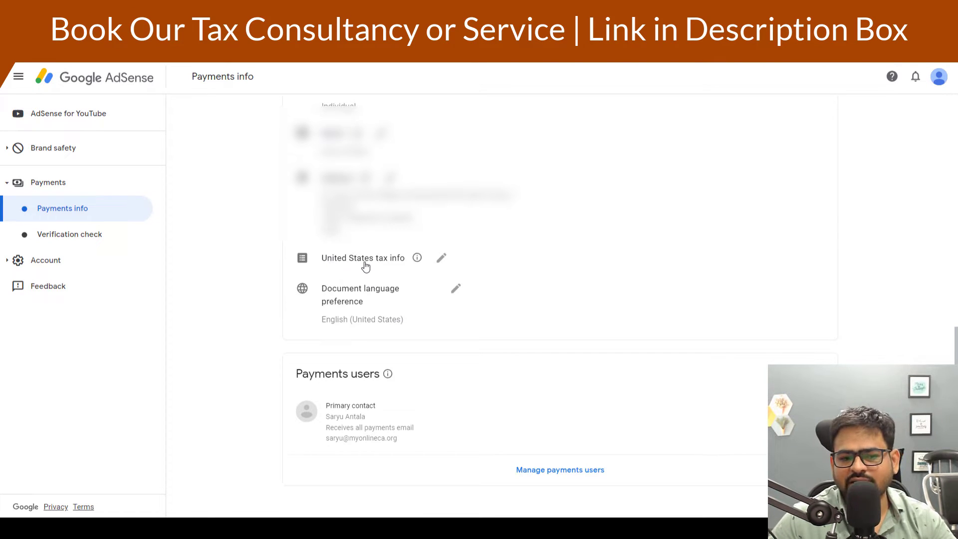
pyautogui.click(441, 260)
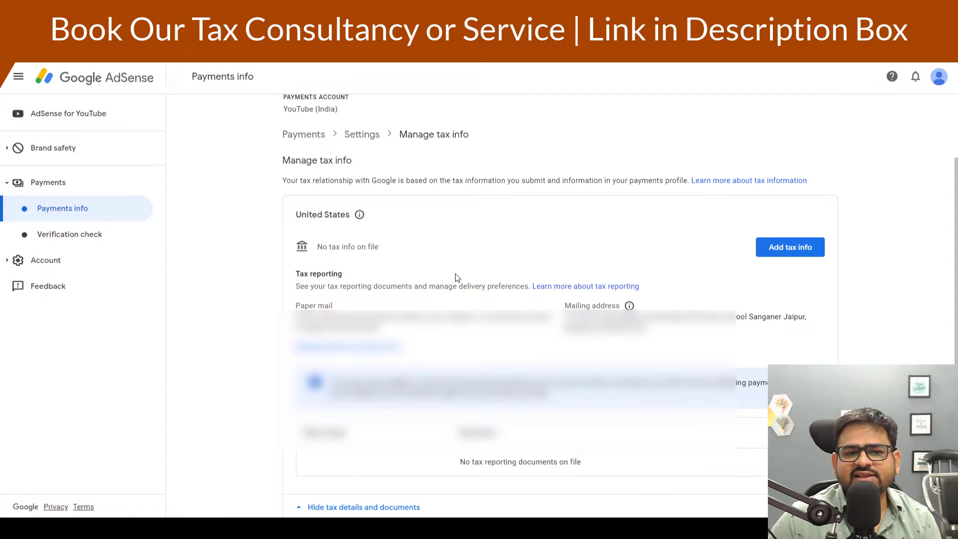
# Start adding new tax info for the United States
pyautogui.moveTo(294, 220); pyautogui.dragTo(332, 215)
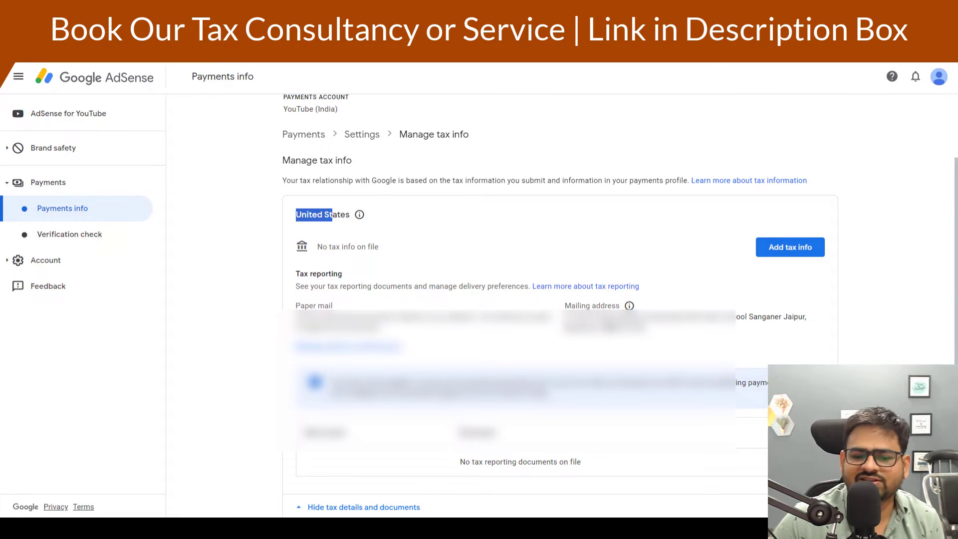
pyautogui.click(796, 249)
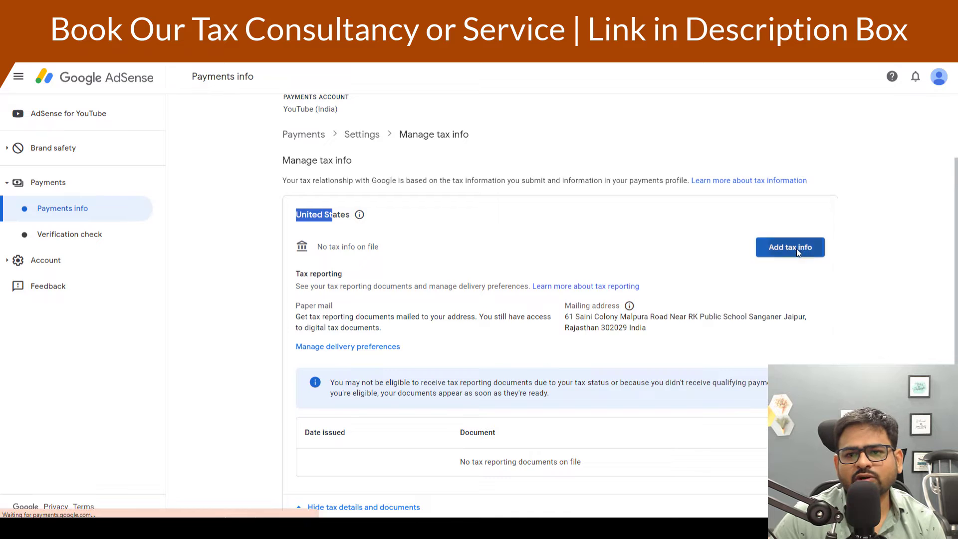
pyautogui.click(685, 423)
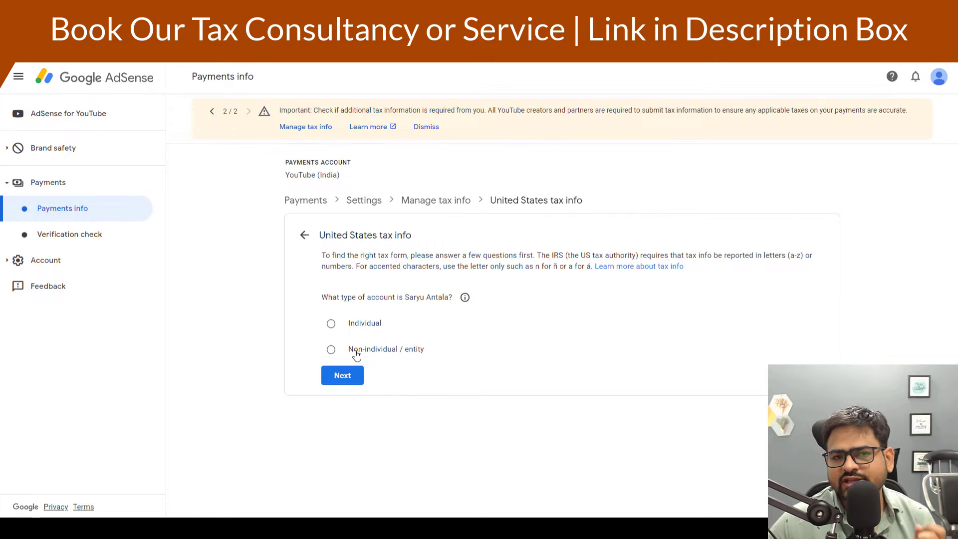
# Set the account type to Individual and answer No to being a citizen or resident of the United States
pyautogui.click(331, 323)
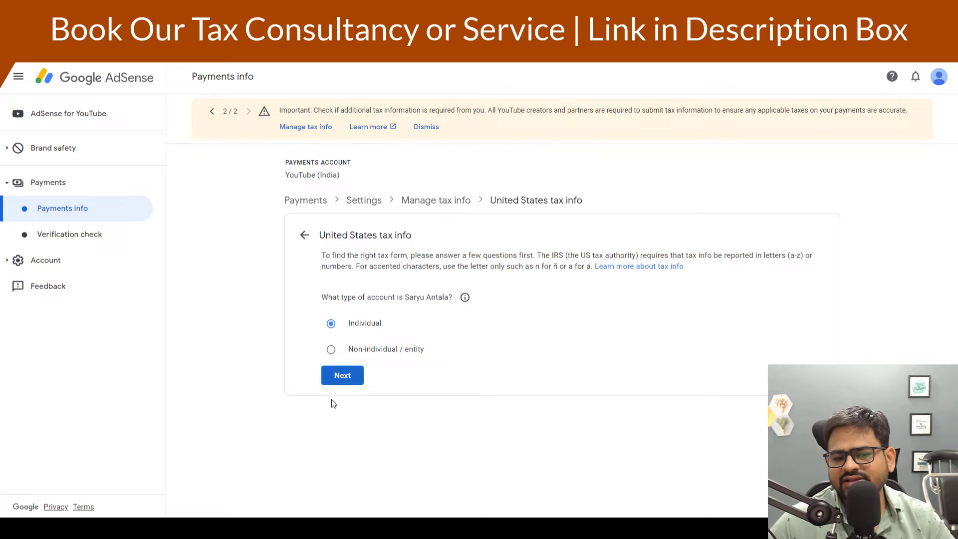
pyautogui.click(346, 380)
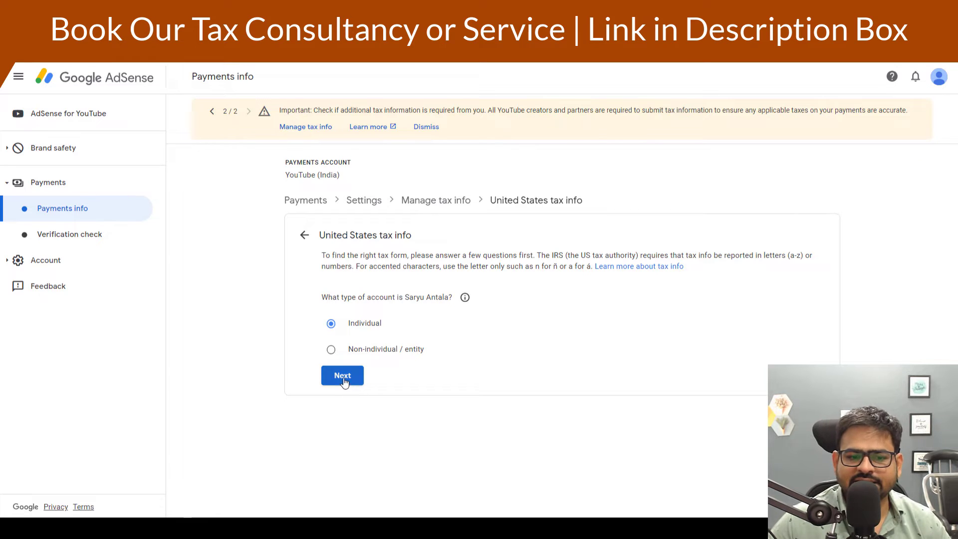
pyautogui.moveTo(355, 379); pyautogui.dragTo(464, 380)
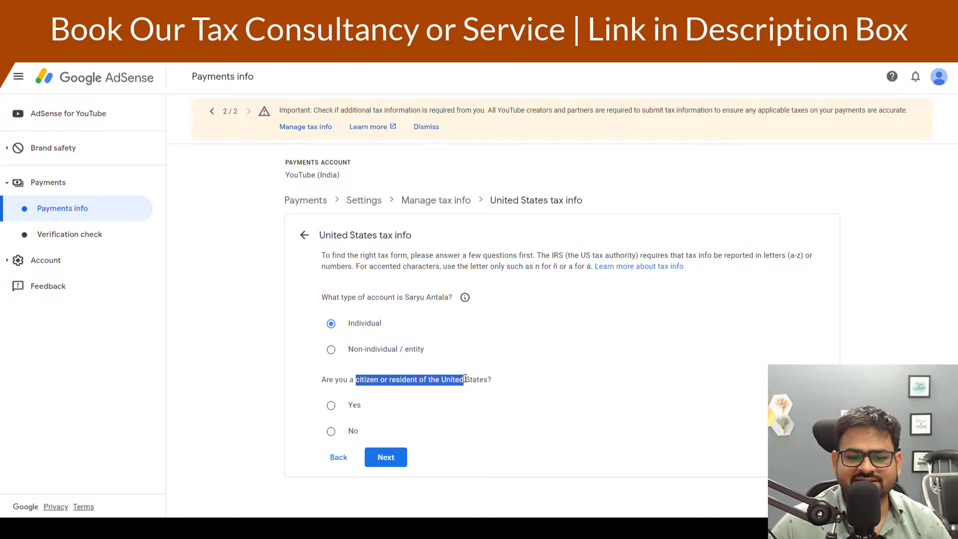
pyautogui.click(333, 432)
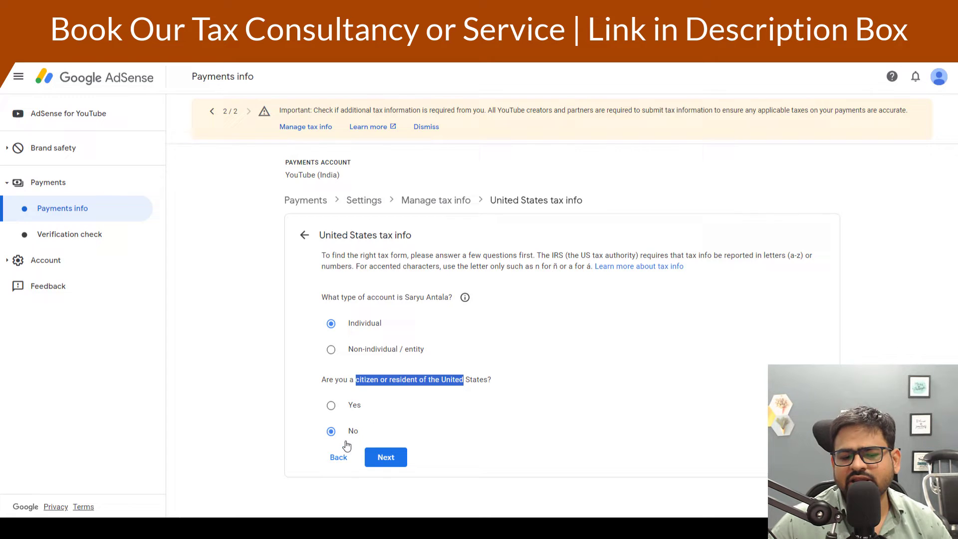
pyautogui.click(396, 467)
# Compare the W-8 form types, choose W-8BEN for non-US individuals, and start the form
pyautogui.scroll(-1, 396, 467)
pyautogui.moveTo(353, 411); pyautogui.dragTo(415, 413)
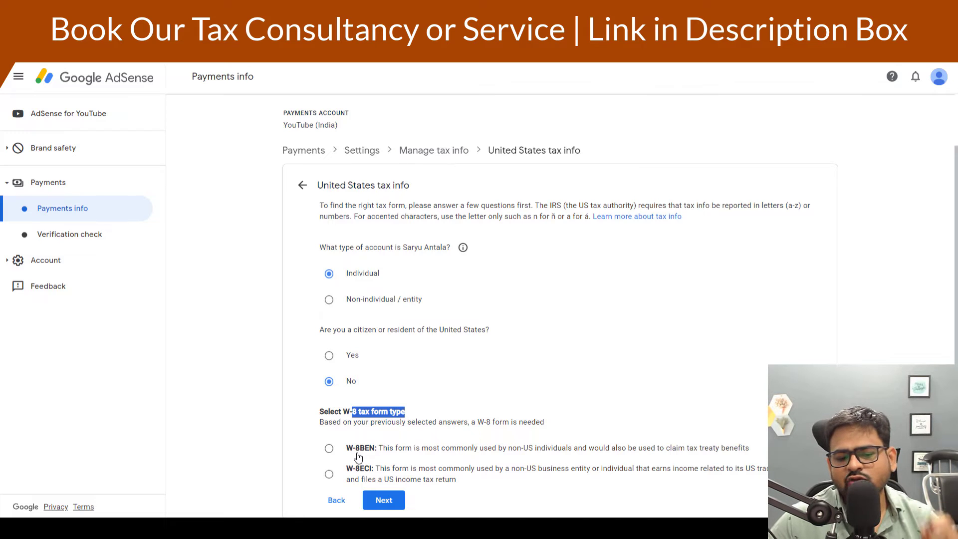
pyautogui.moveTo(357, 455); pyautogui.dragTo(397, 451)
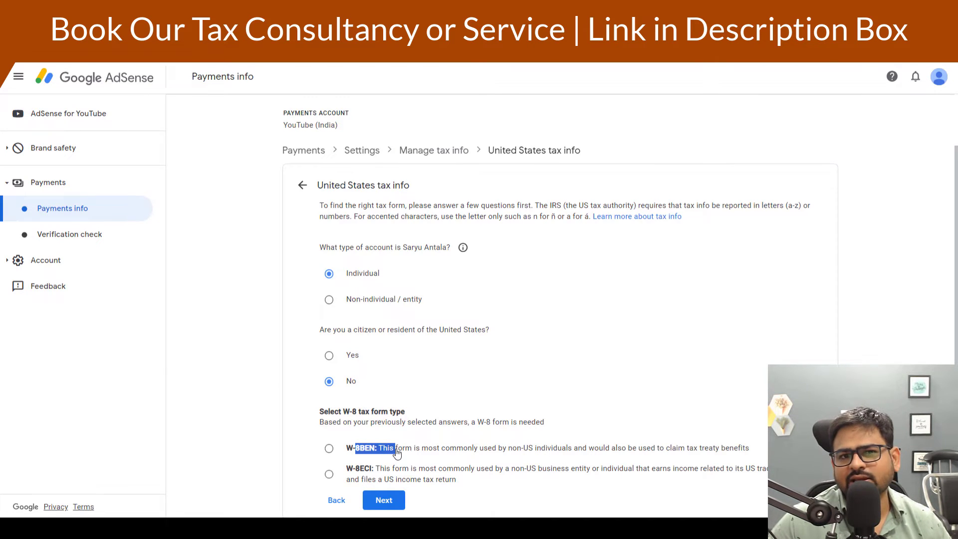
pyautogui.moveTo(397, 452); pyautogui.dragTo(530, 454)
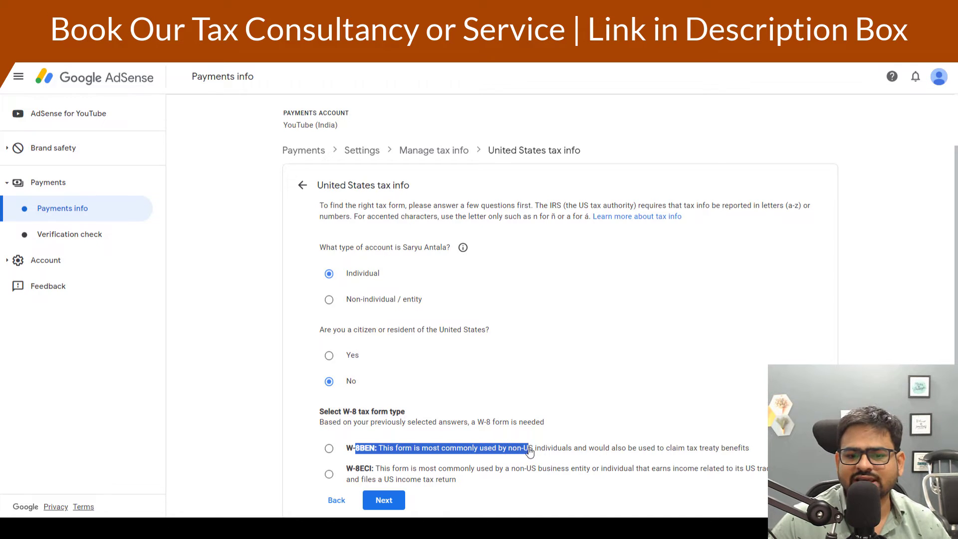
pyautogui.click(529, 455)
pyautogui.moveTo(466, 472); pyautogui.dragTo(555, 475)
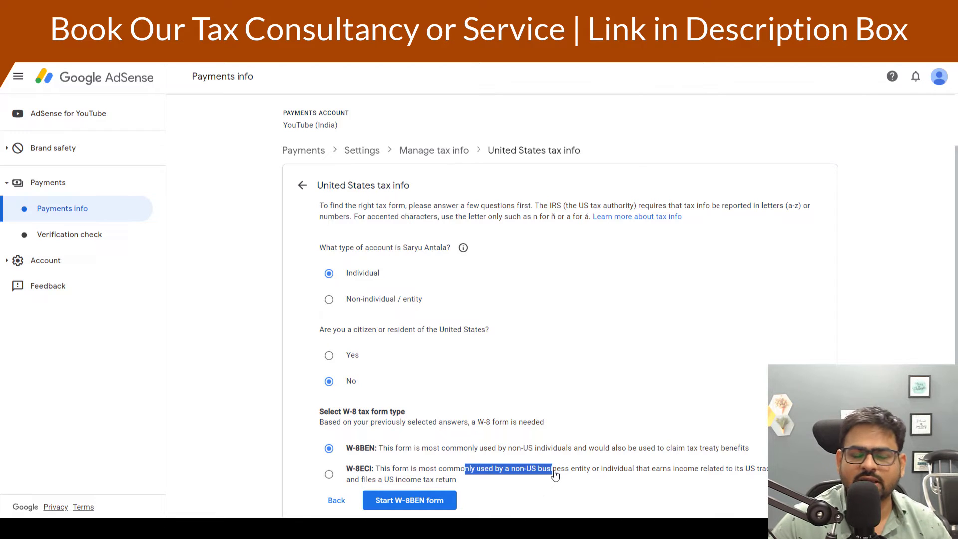
pyautogui.moveTo(555, 474); pyautogui.dragTo(549, 475)
pyautogui.click(539, 474)
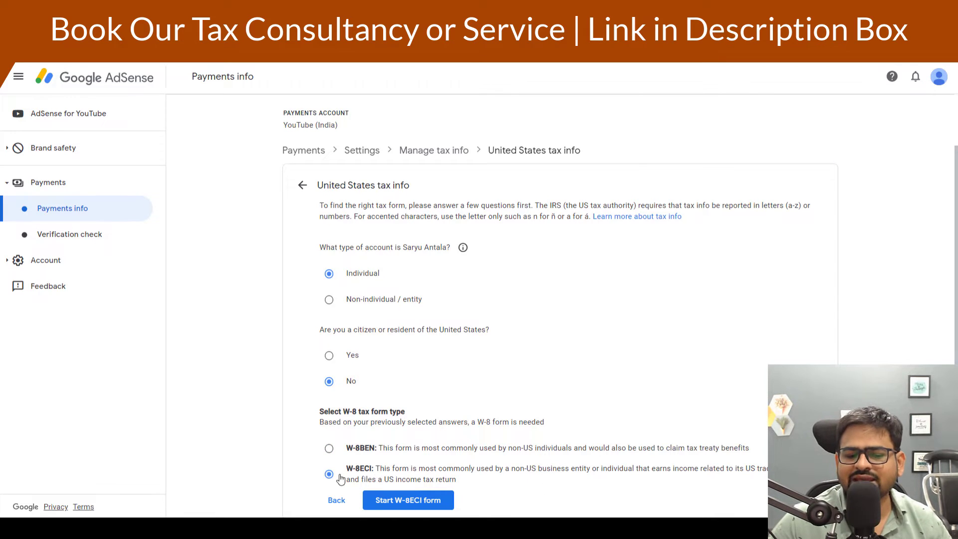
pyautogui.click(359, 448)
pyautogui.moveTo(359, 448); pyautogui.dragTo(431, 451)
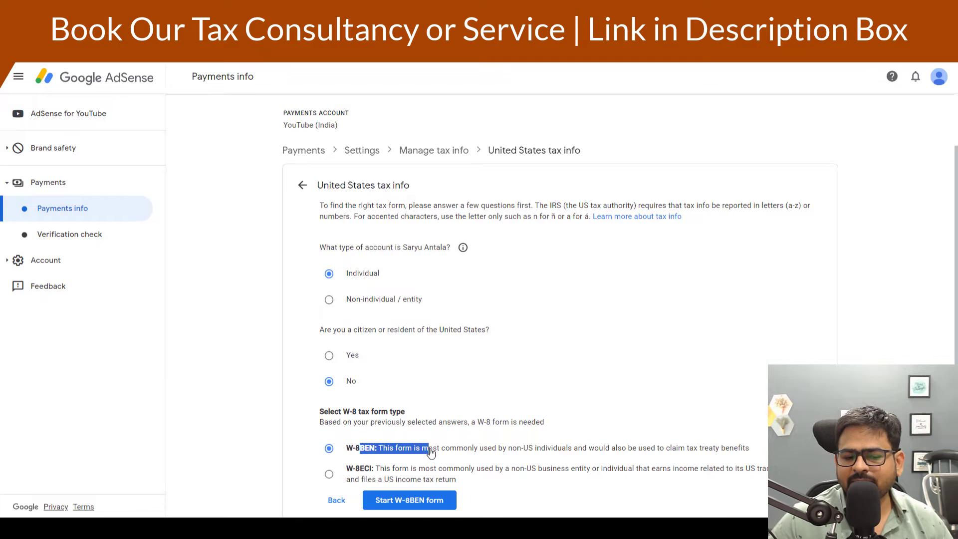
pyautogui.click(430, 452)
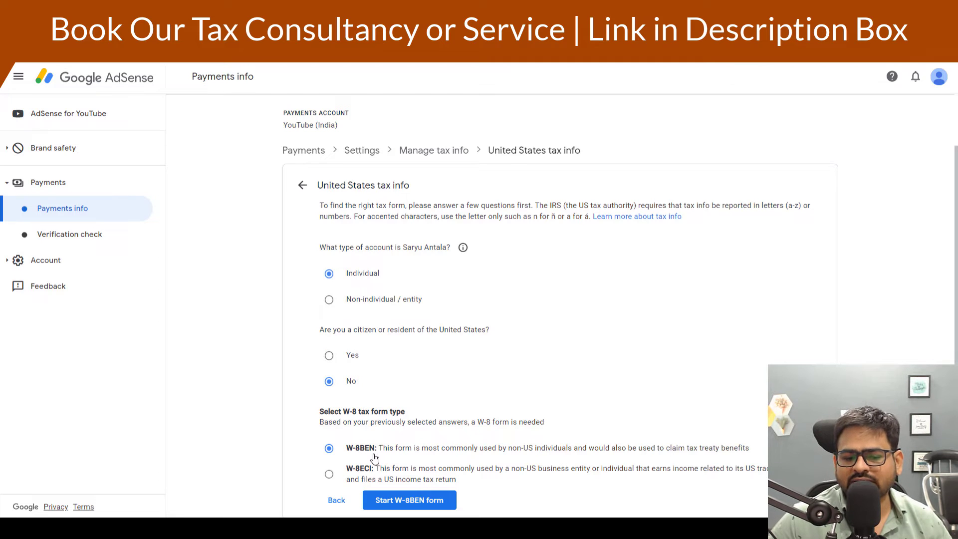
pyautogui.click(418, 500)
# Enter the beneficial owner's full name as the DBA name and set the country of citizenship to India
pyautogui.moveTo(393, 282); pyautogui.dragTo(255, 285)
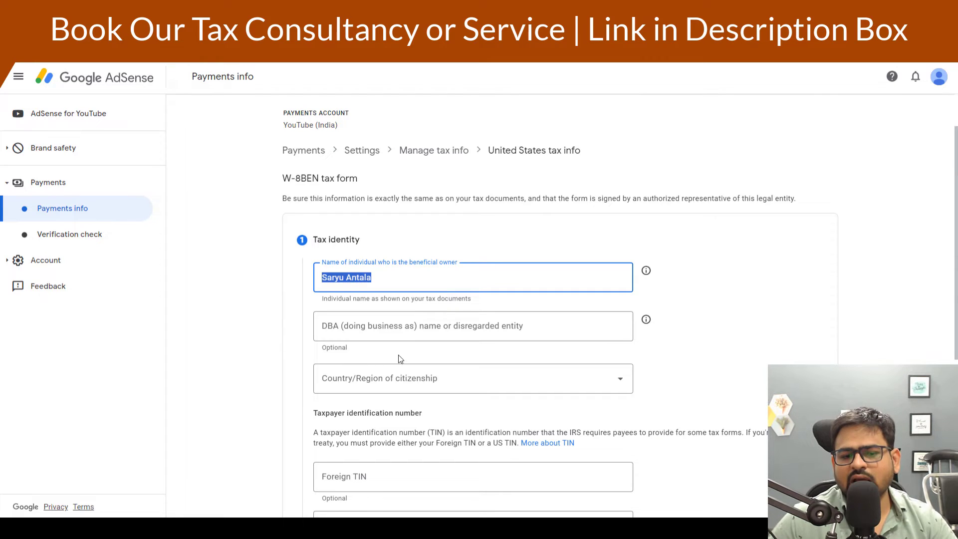
pyautogui.click(411, 338)
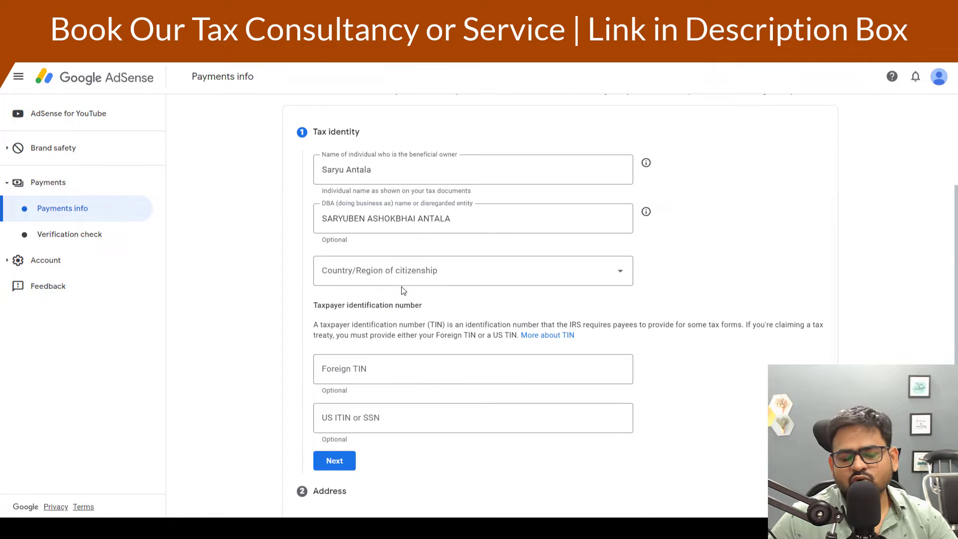
pyautogui.click(385, 281)
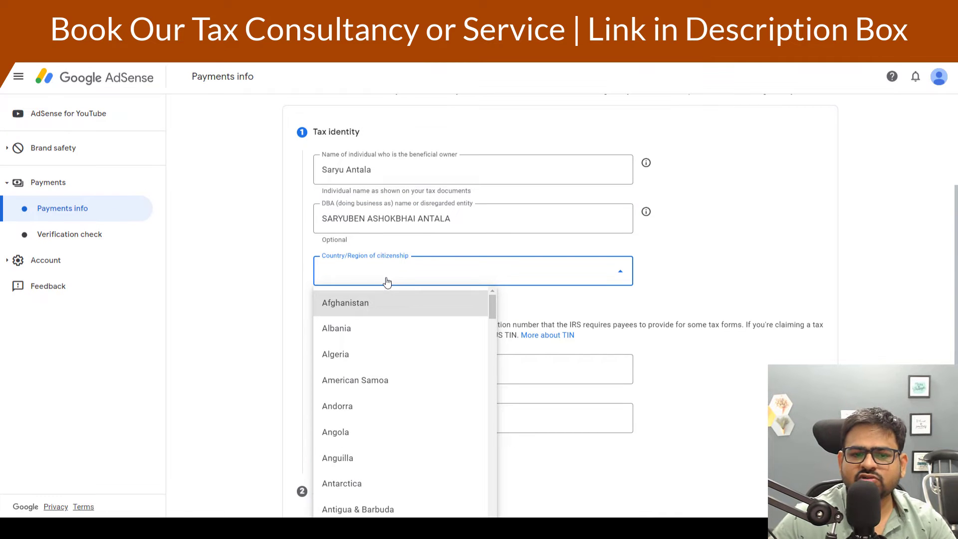
pyautogui.write('in')
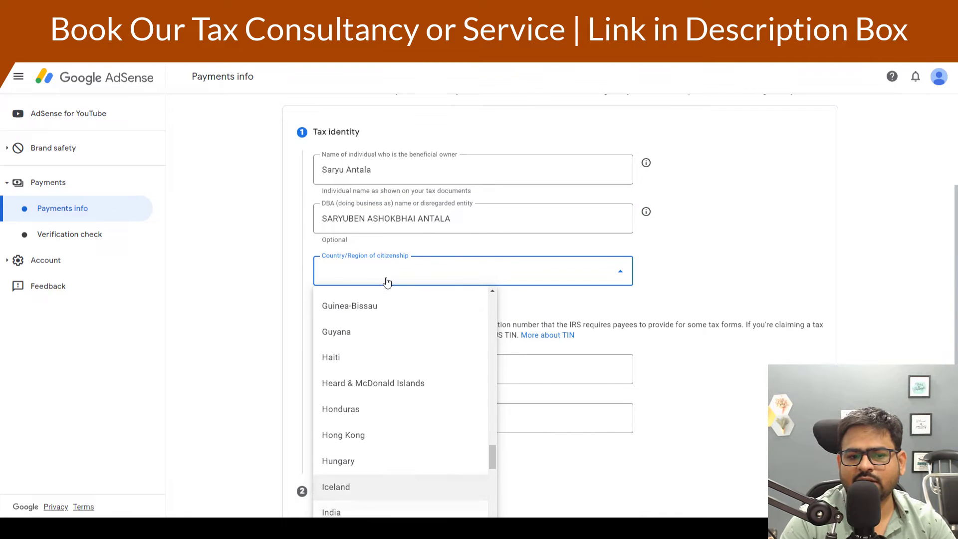
pyautogui.click(411, 514)
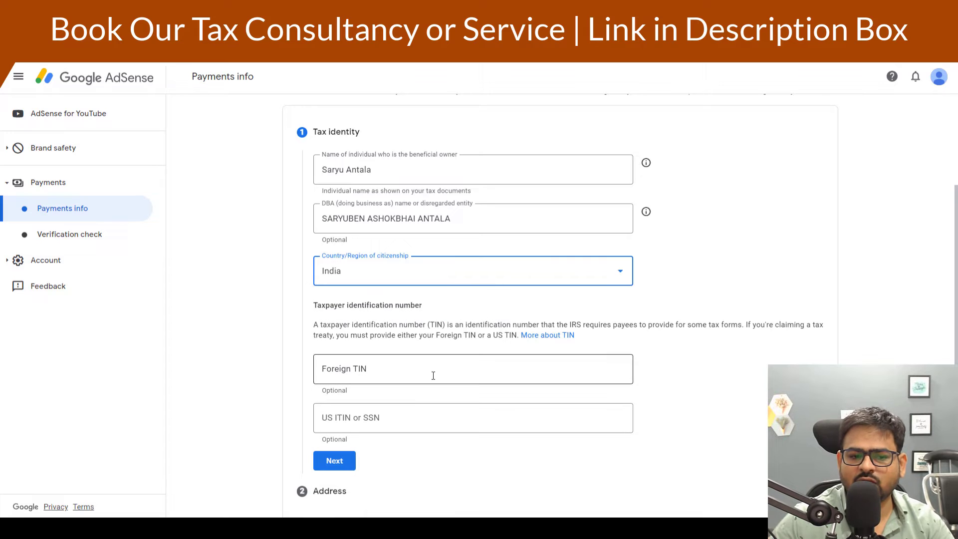
# Enter the taxpayer's foreign TIN and complete the permanent residence address section
pyautogui.moveTo(320, 325); pyautogui.dragTo(406, 323)
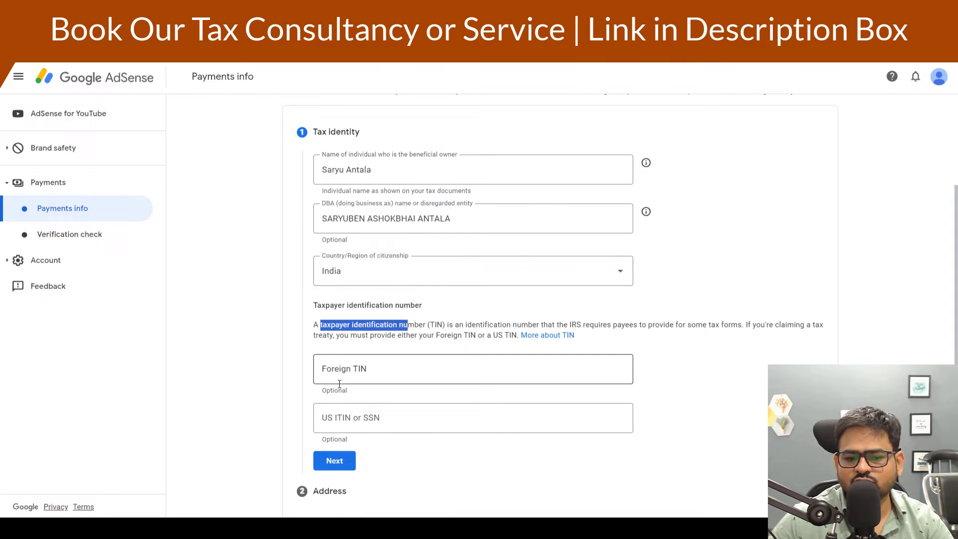
pyautogui.click(363, 379)
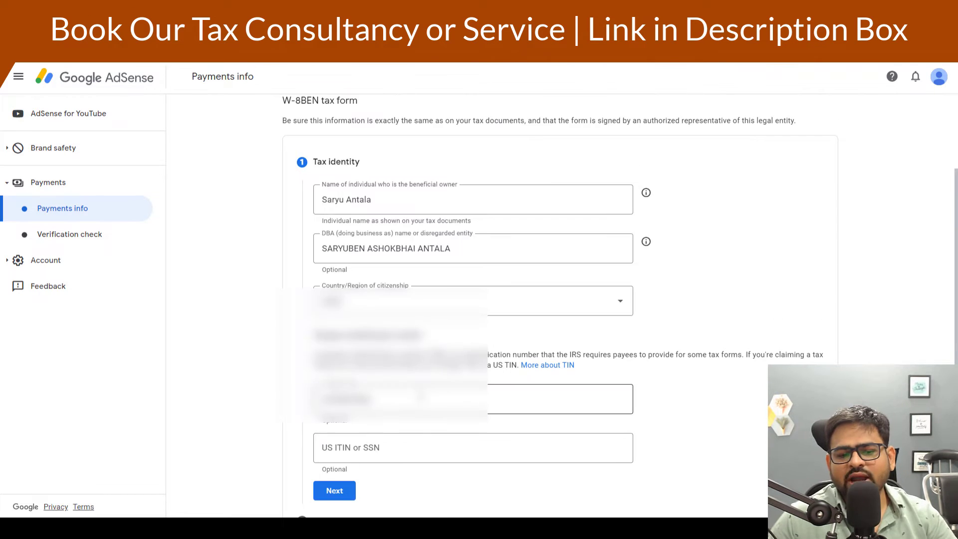
pyautogui.click(410, 410)
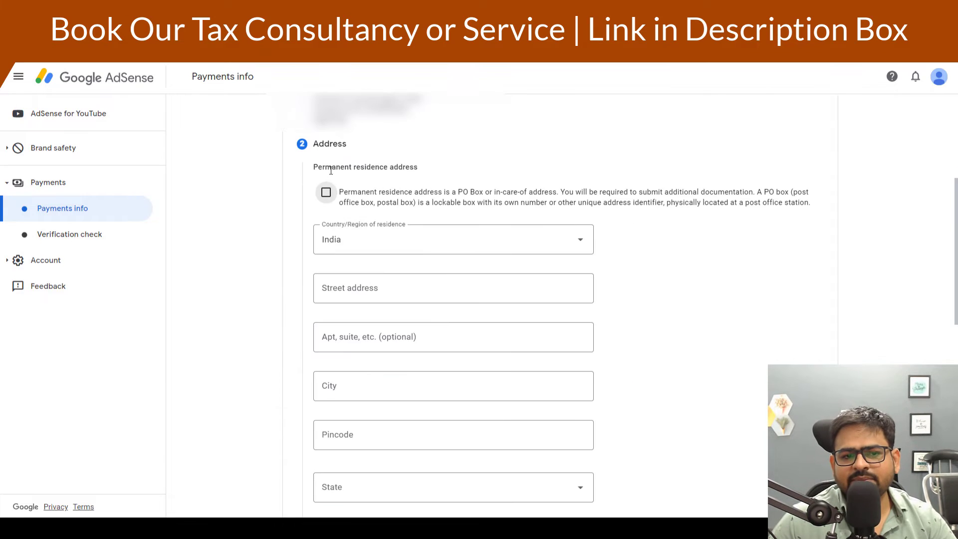
pyautogui.moveTo(321, 166); pyautogui.dragTo(389, 167)
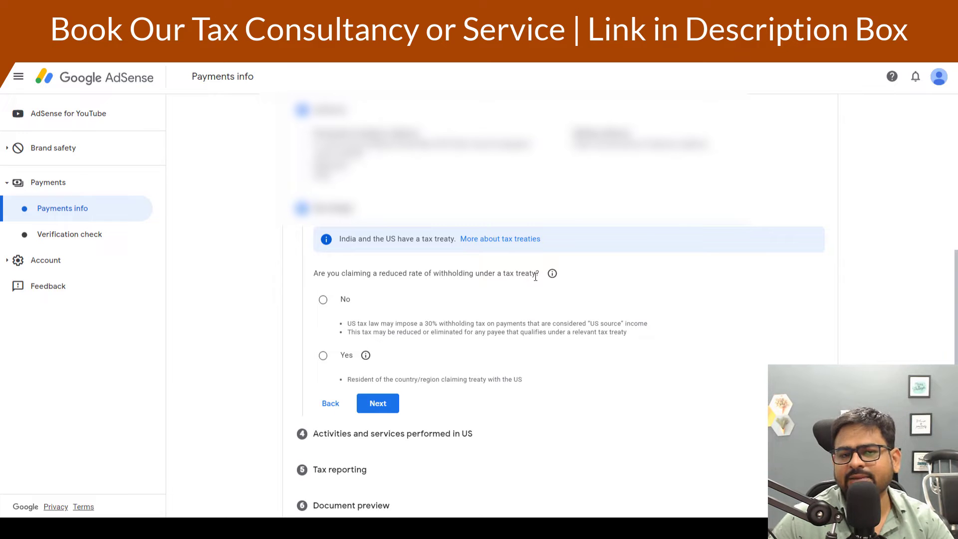
# Claim a reduced withholding rate under the tax treaty and declare residency in India
pyautogui.click(322, 356)
pyautogui.scroll(-2, 338, 406)
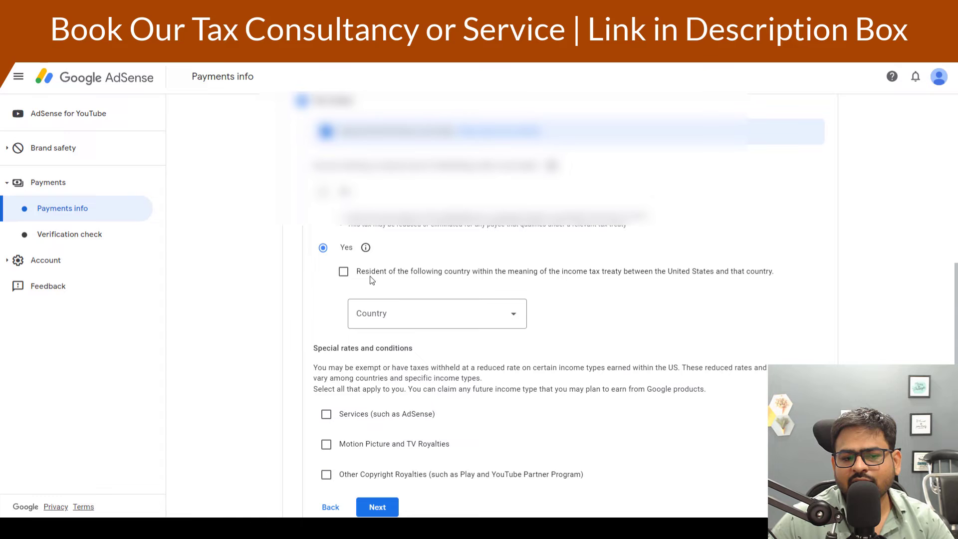
pyautogui.click(341, 272)
pyautogui.click(380, 310)
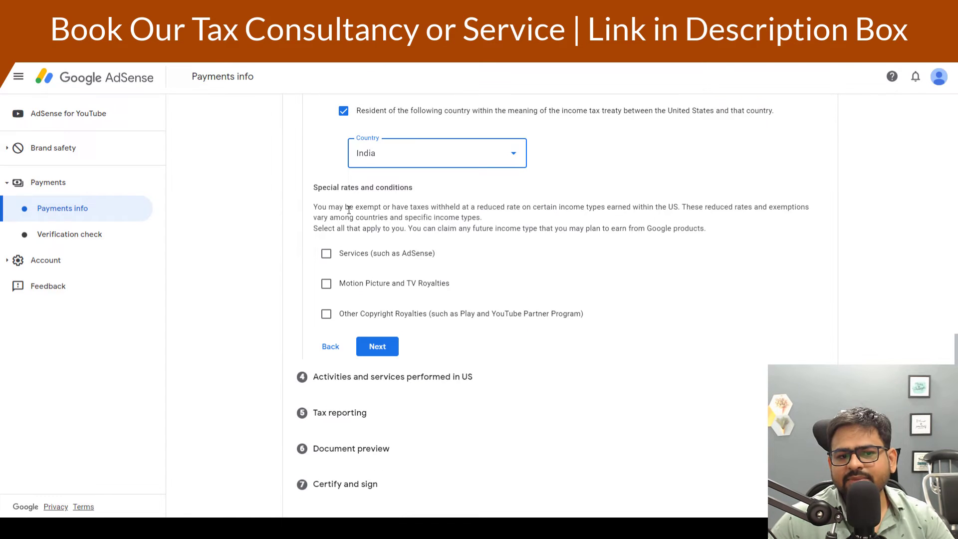
# Claim Services (such as AdSense) under Article 7 and paragraph 1 at 0% (Reduced treaty rate), and confirm the treaty terms are met
pyautogui.moveTo(318, 188); pyautogui.dragTo(434, 190)
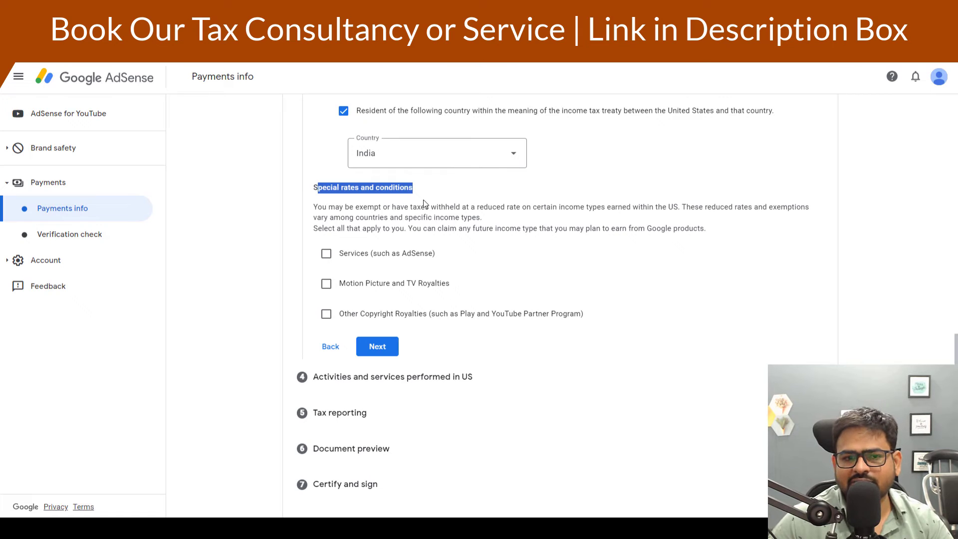
pyautogui.click(325, 253)
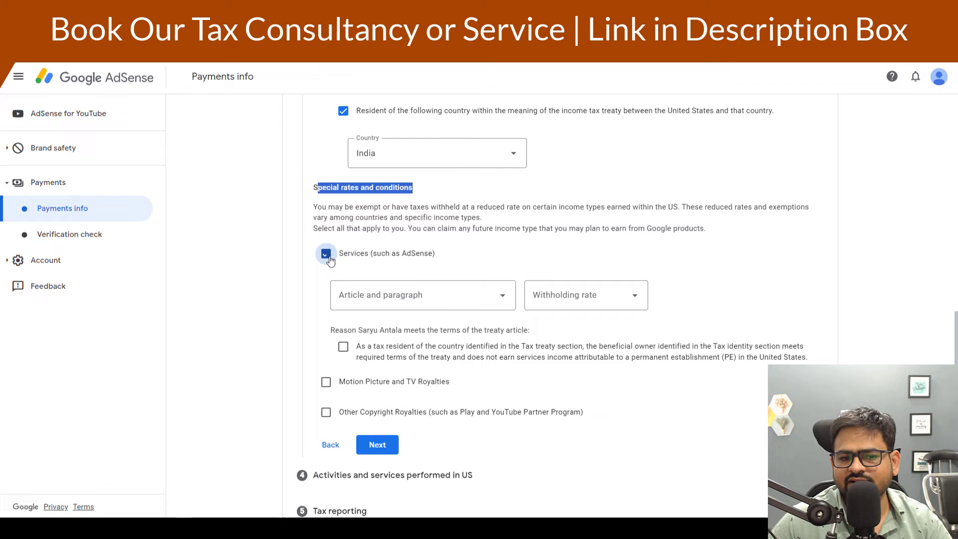
pyautogui.doubleClick(408, 252)
pyautogui.click(384, 300)
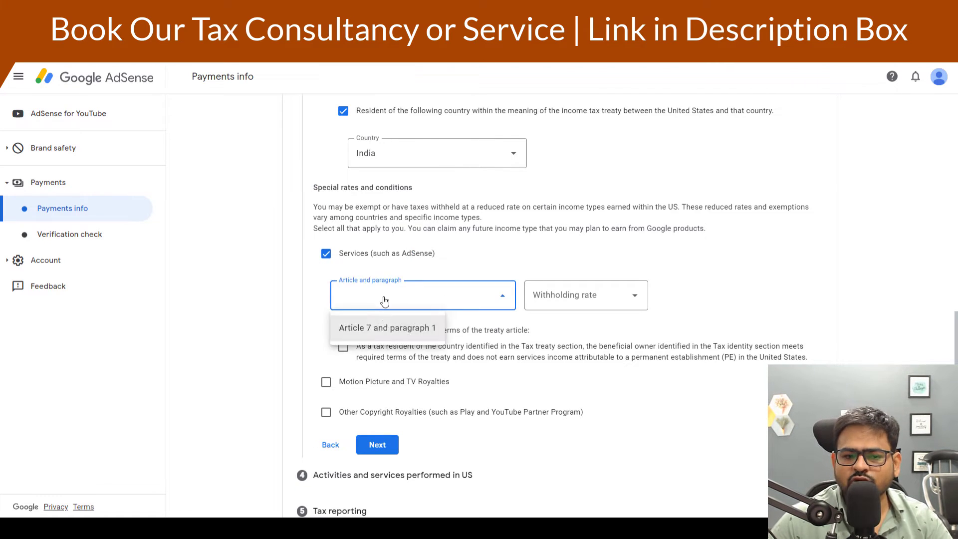
pyautogui.click(377, 337)
pyautogui.click(568, 295)
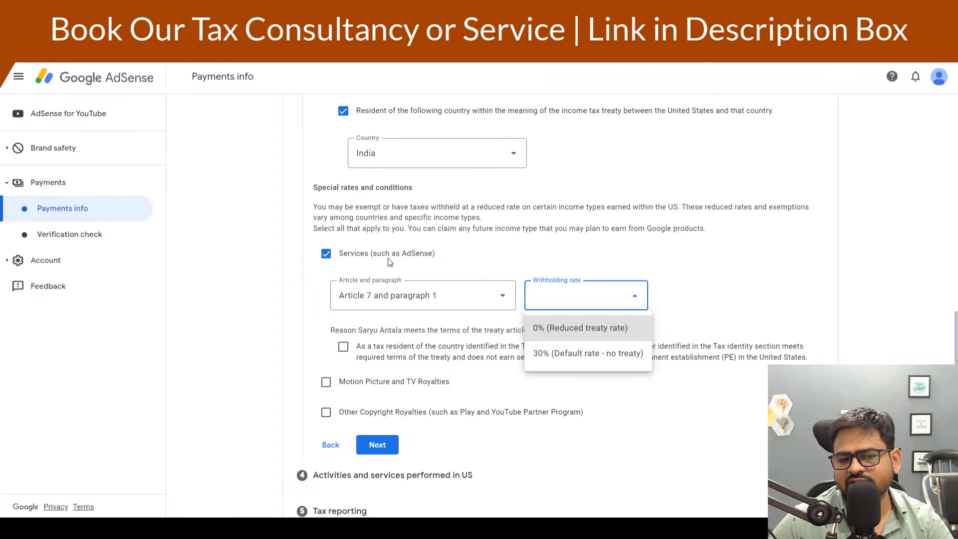
pyautogui.click(602, 333)
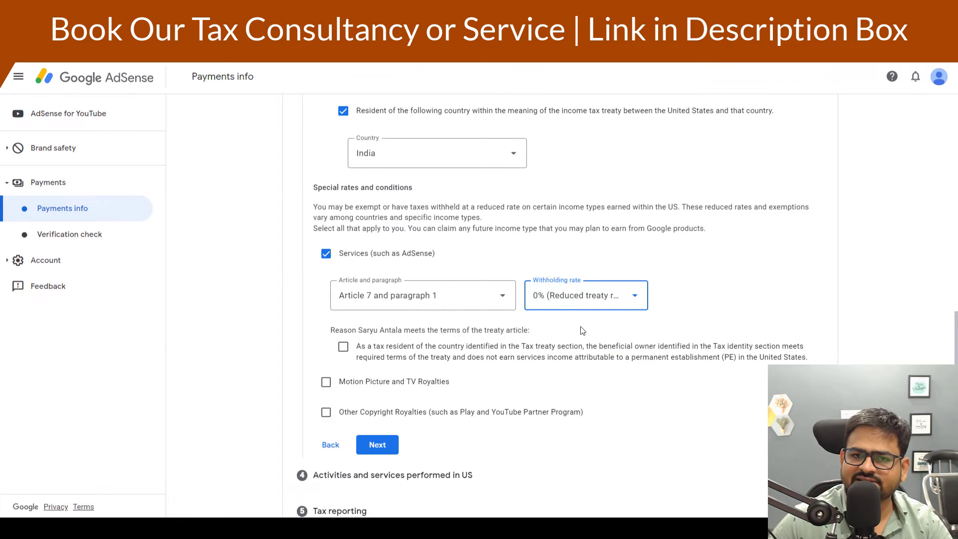
pyautogui.scroll(-2, 349, 297)
# Claim Motion Picture and TV Royalties under Article 12 and paragraph 2A II at 15% (Reduced treaty rate), and confirm the treaty terms are met
pyautogui.click(326, 285)
pyautogui.click(372, 325)
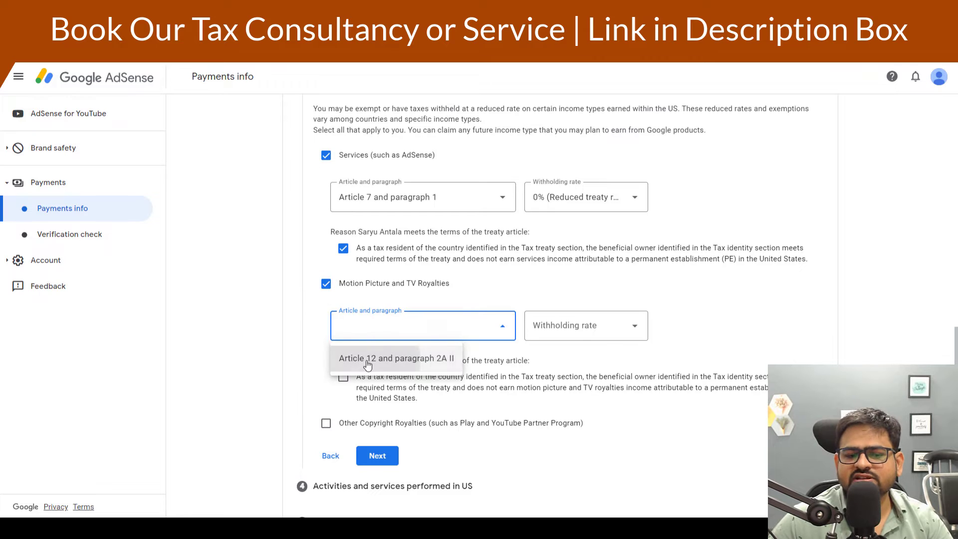
pyautogui.click(371, 357)
pyautogui.click(577, 333)
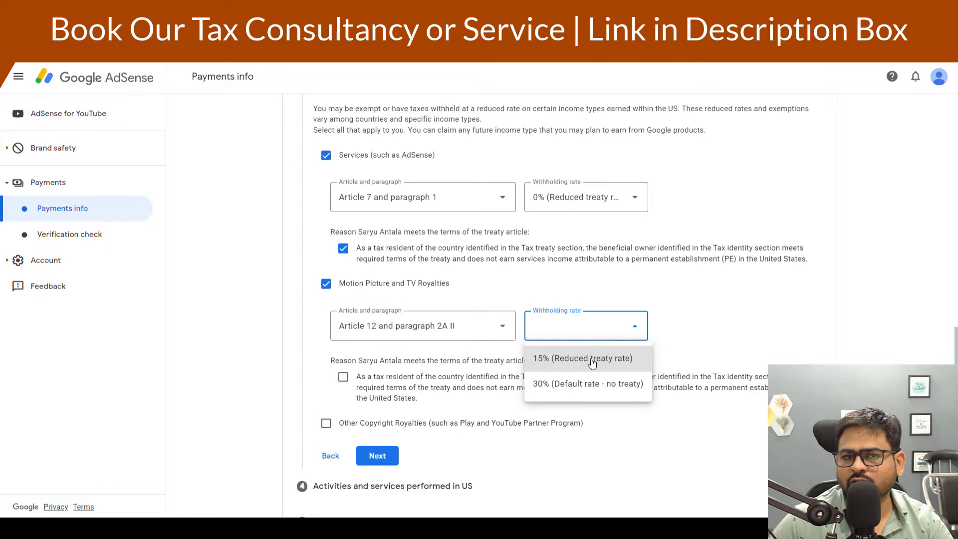
pyautogui.click(590, 364)
pyautogui.click(343, 377)
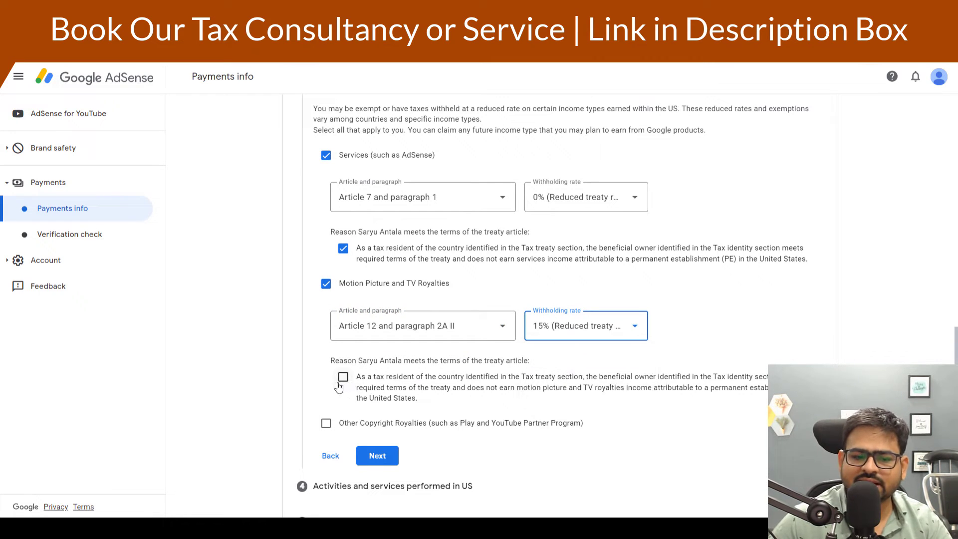
# Claim Other Copyright Royalties under Article 12 and paragraph 2A II at 15% (Reduced treaty rate), confirm the terms, and complete the Tax treaty section
pyautogui.click(325, 423)
pyautogui.scroll(-2, 349, 399)
pyautogui.click(409, 356)
pyautogui.click(408, 397)
pyautogui.click(587, 356)
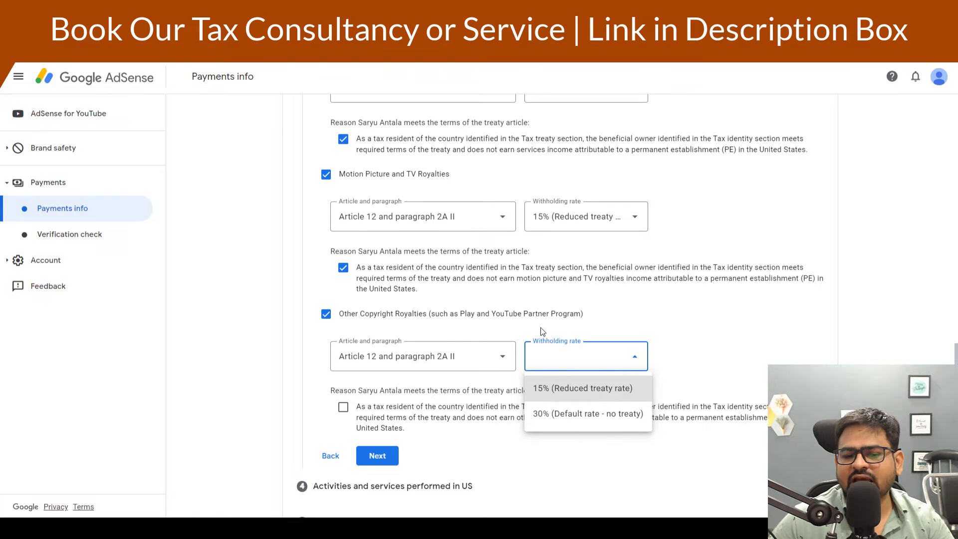
pyautogui.click(565, 389)
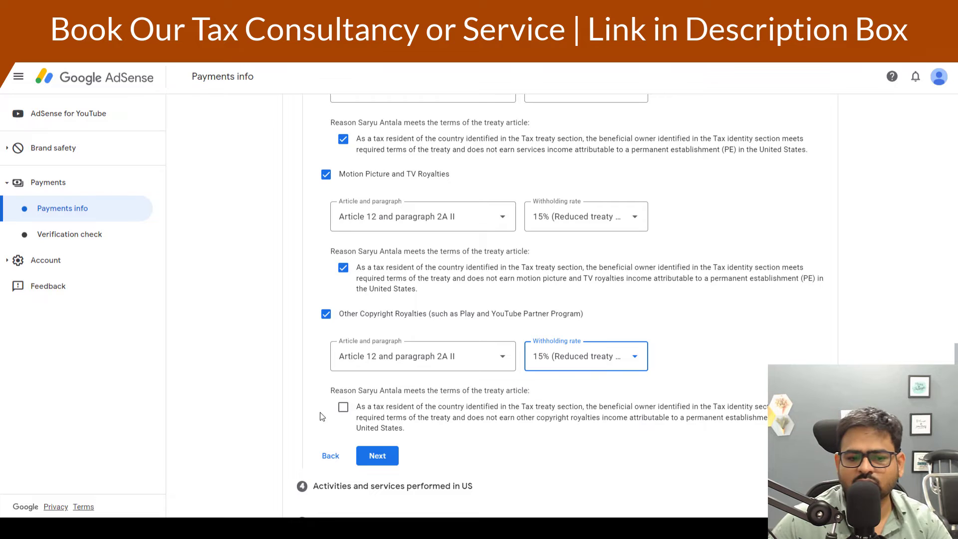
pyautogui.click(343, 407)
pyautogui.click(386, 469)
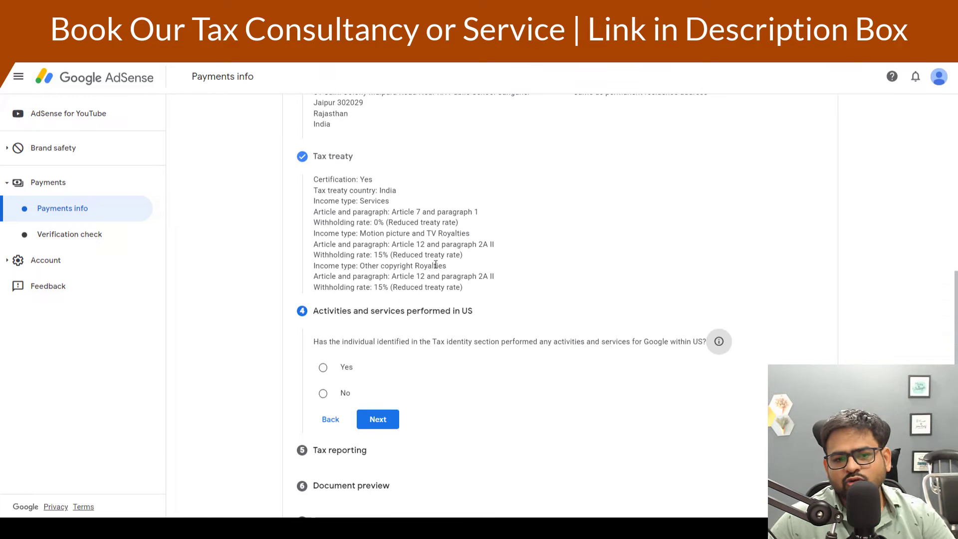
# Answer No to performing activities and services for Google within the US, certify that answer, and continue to tax reporting
pyautogui.moveTo(347, 212); pyautogui.dragTo(423, 223)
pyautogui.moveTo(359, 255); pyautogui.dragTo(427, 256)
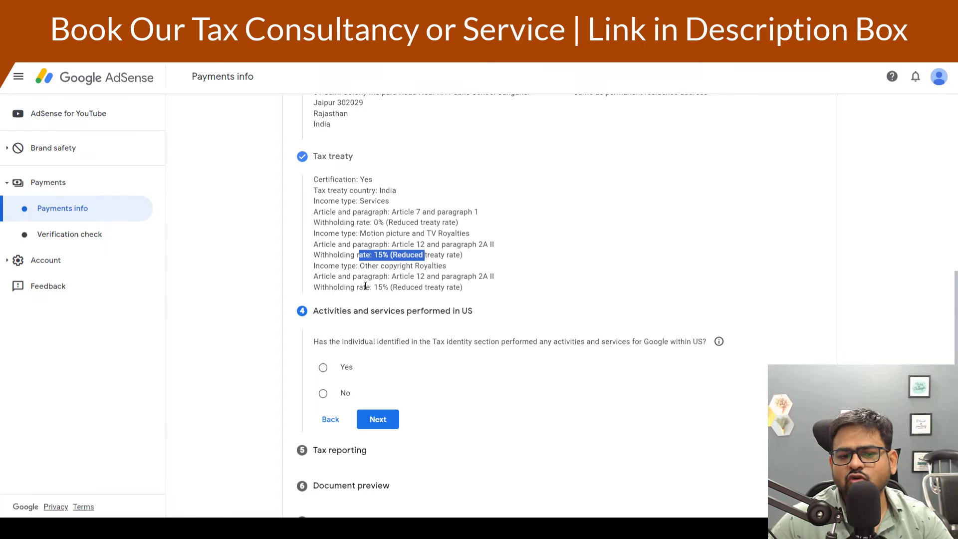
pyautogui.moveTo(366, 288); pyautogui.dragTo(433, 289)
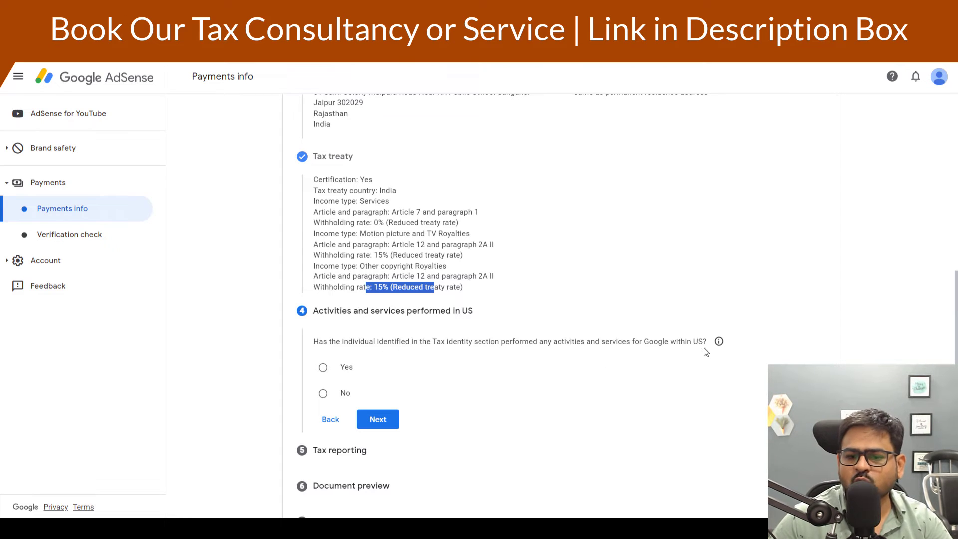
pyautogui.click(324, 394)
pyautogui.click(334, 419)
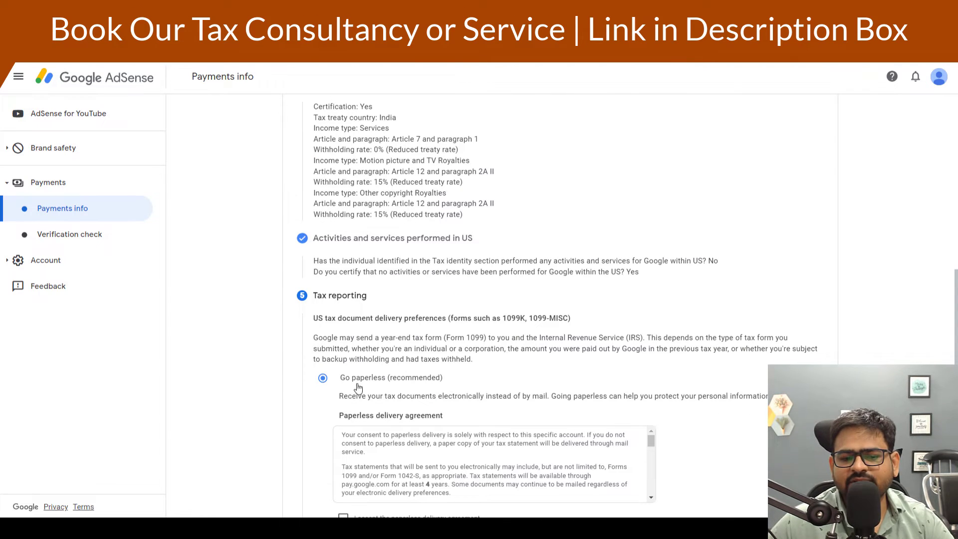
# Keep paperless delivery for US tax documents, read through and accept the paperless delivery agreement, and continue to the document preview
pyautogui.scroll(-2, 418, 386)
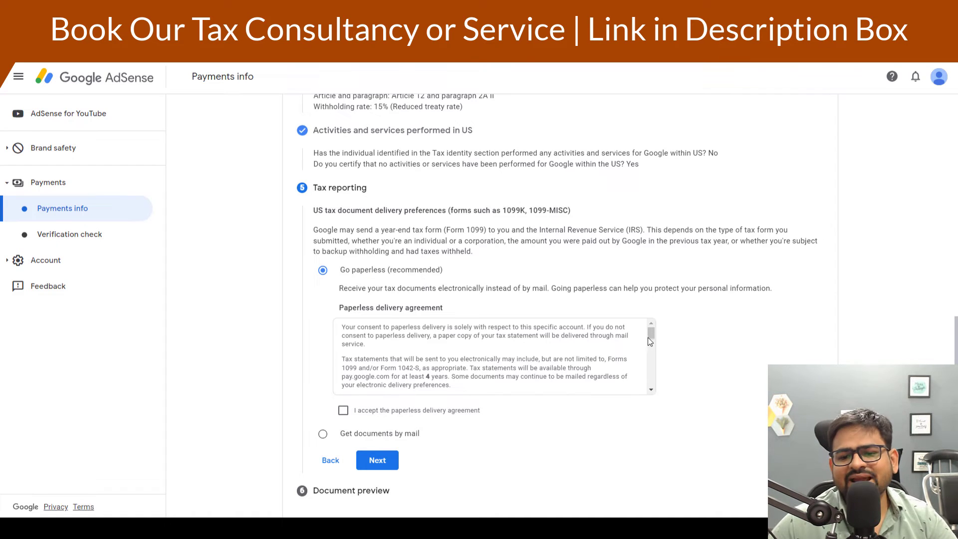
pyautogui.moveTo(649, 334); pyautogui.dragTo(650, 398)
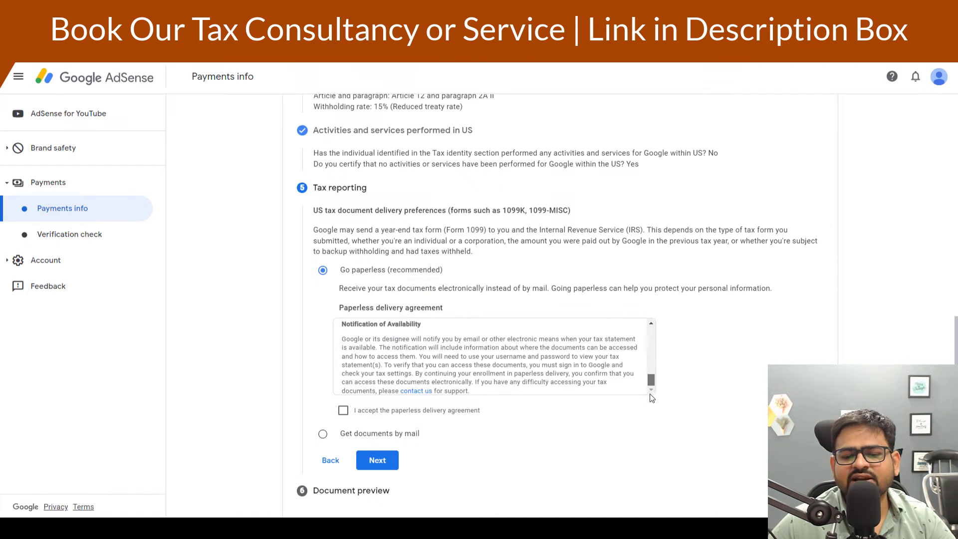
pyautogui.click(343, 410)
pyautogui.click(377, 460)
# Confirm that the generated W-8BEN tax documents have been reviewed and continue to Certify and sign
pyautogui.moveTo(318, 299); pyautogui.dragTo(369, 301)
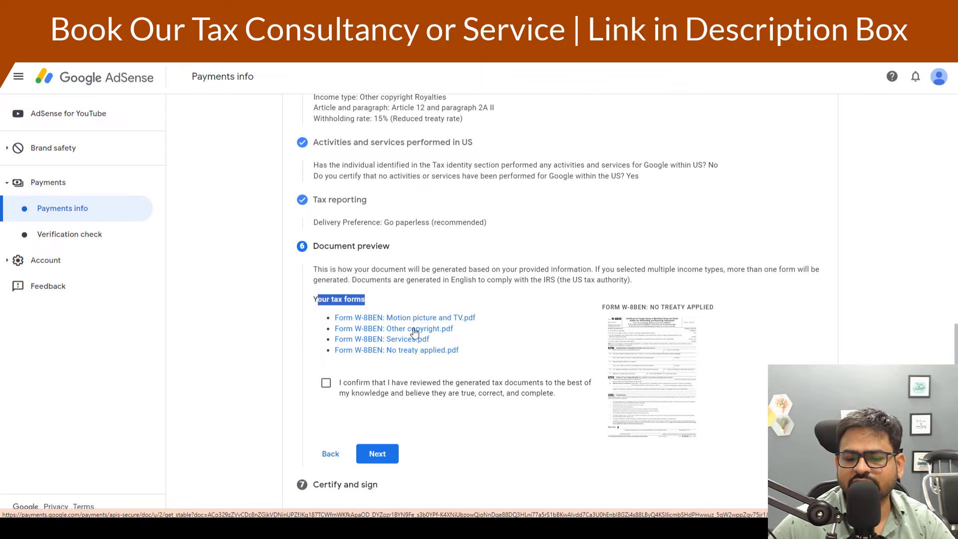
pyautogui.click(325, 383)
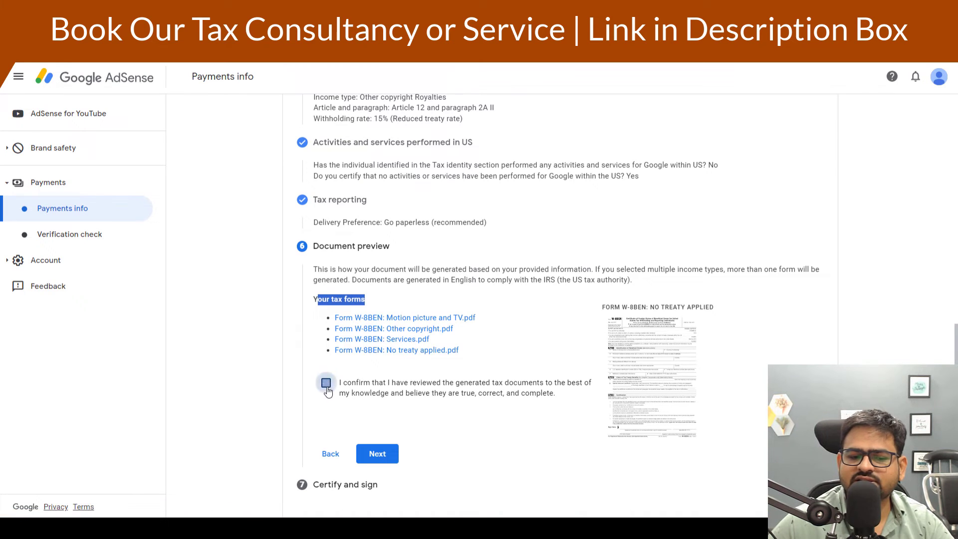
pyautogui.click(378, 454)
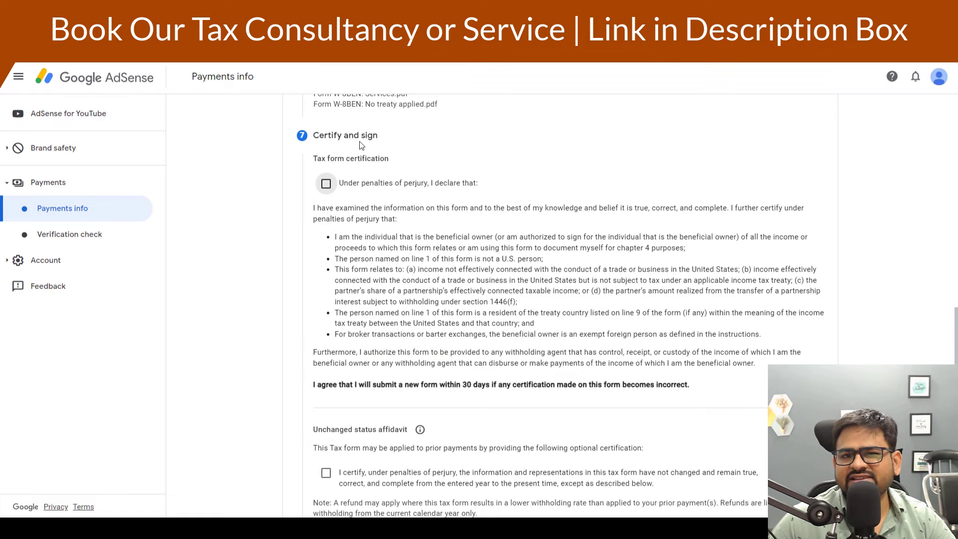
# Accept the tax form certification under penalties of perjury and certify the unchanged status affidavit from the year 2023
pyautogui.click(324, 186)
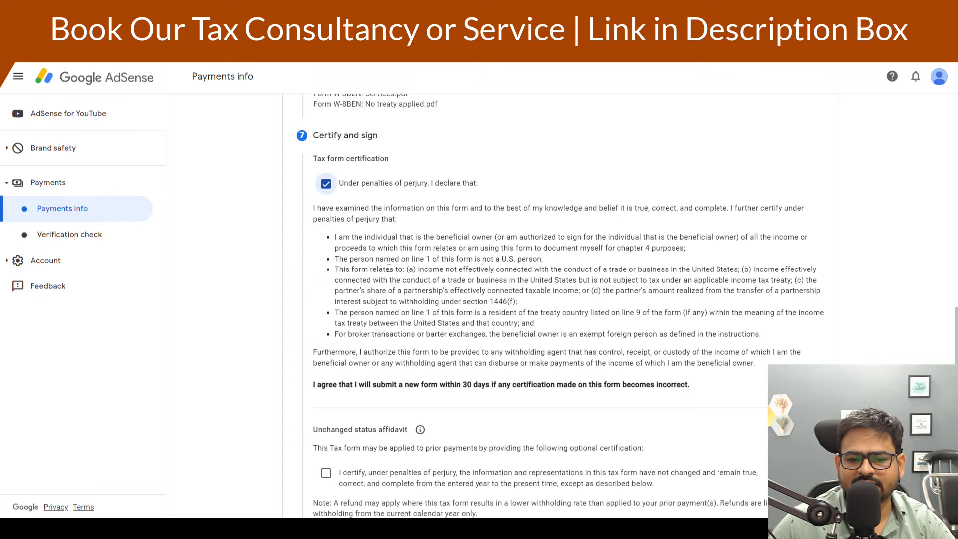
pyautogui.scroll(-2, 384, 273)
pyautogui.click(326, 366)
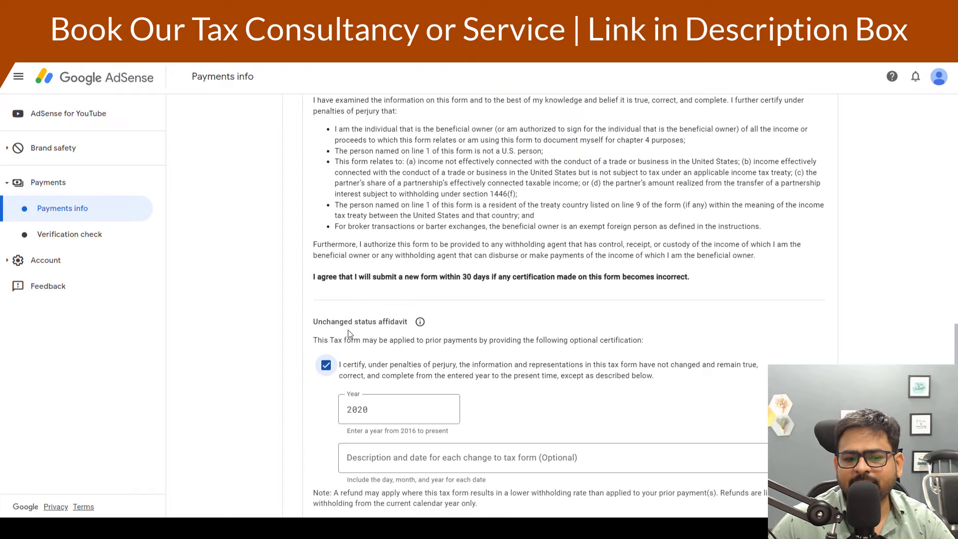
pyautogui.scroll(-4, 382, 329)
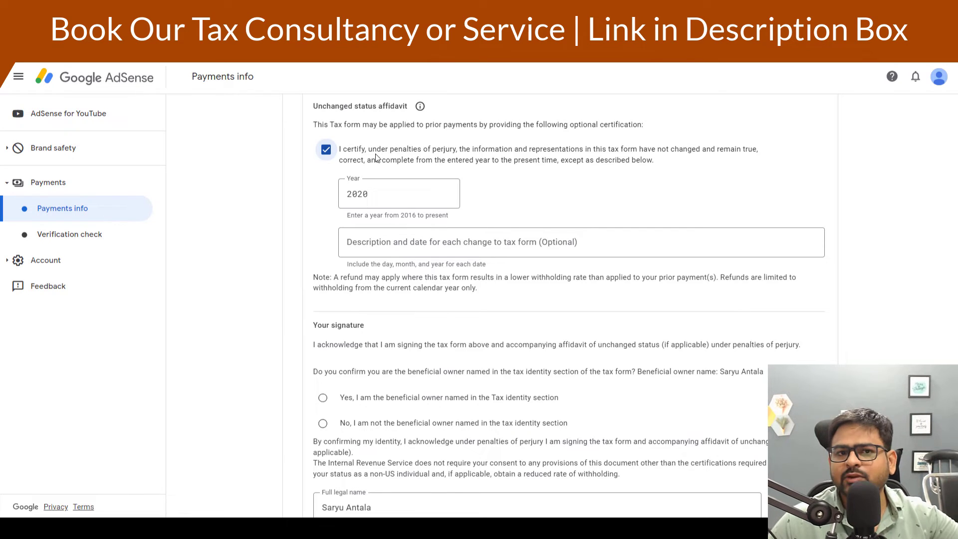
pyautogui.doubleClick(394, 200)
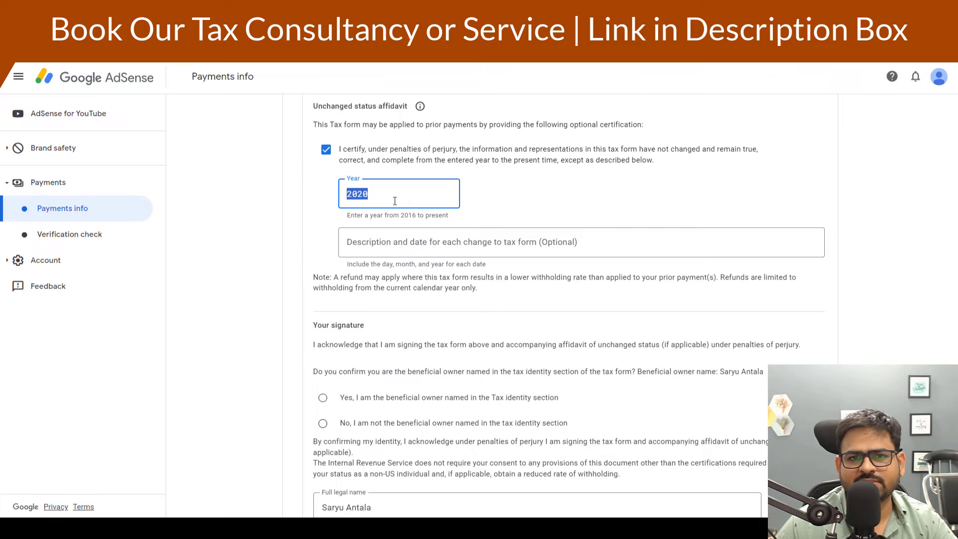
pyautogui.write('2023')
pyautogui.scroll(-1, 394, 200)
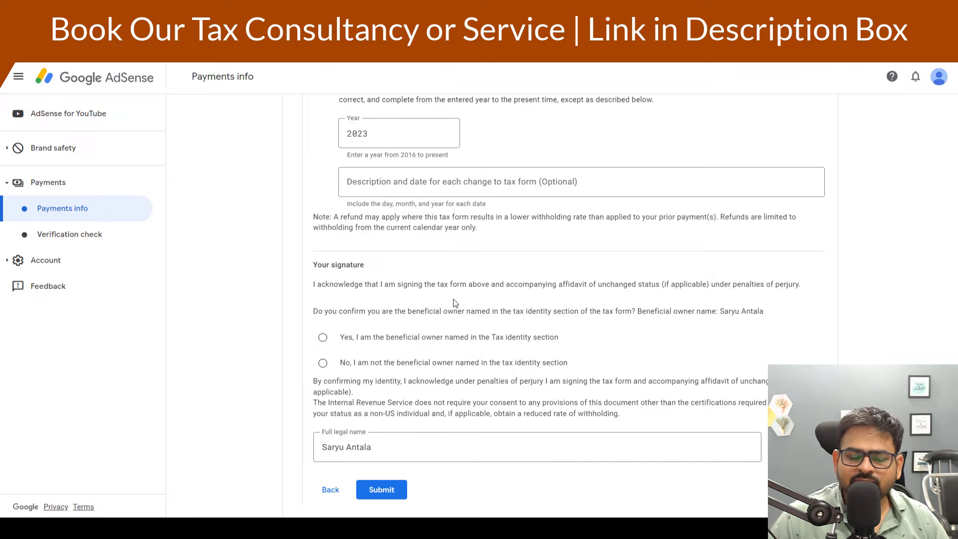
# Confirm being the beneficial owner named in the tax identity section and submit the W-8BEN form
pyautogui.click(323, 337)
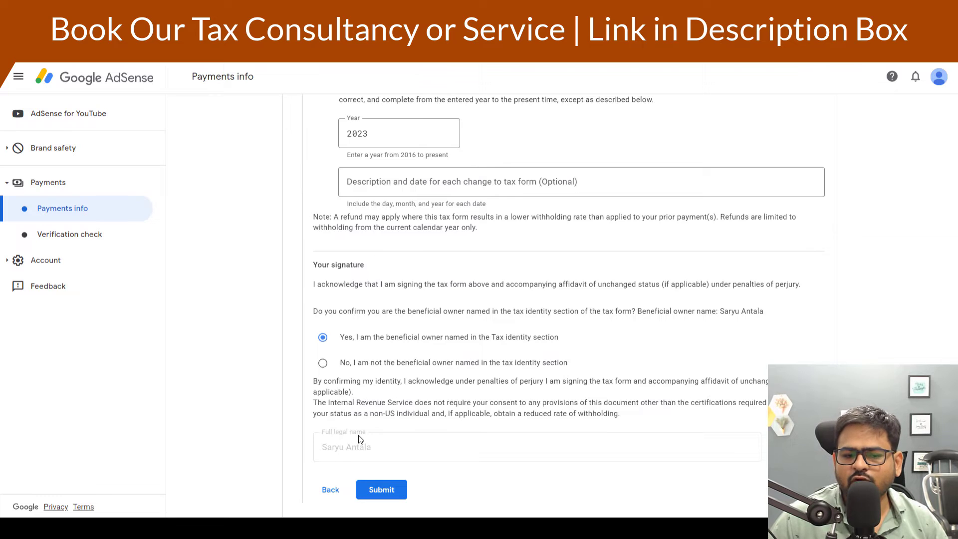
pyautogui.click(388, 499)
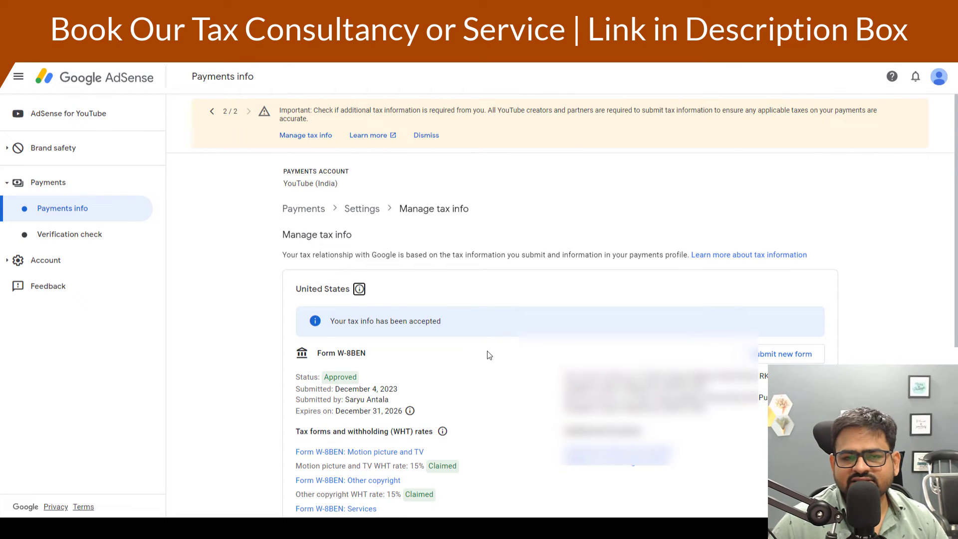
pyautogui.moveTo(322, 376); pyautogui.dragTo(398, 390)
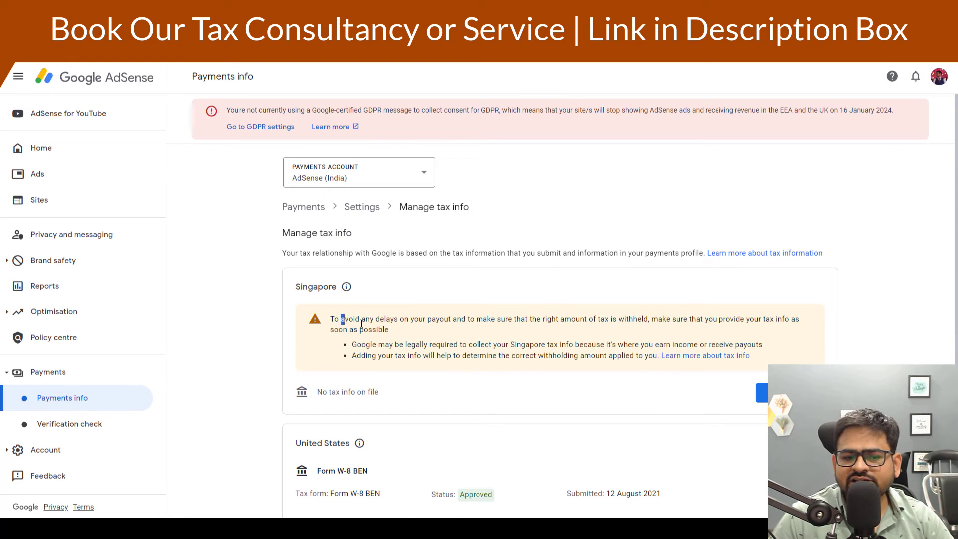
# Open the Singapore tax info form for the AdSense (India) payments account and set the business type to Individual/sole proprietor
pyautogui.moveTo(341, 319); pyautogui.dragTo(375, 327)
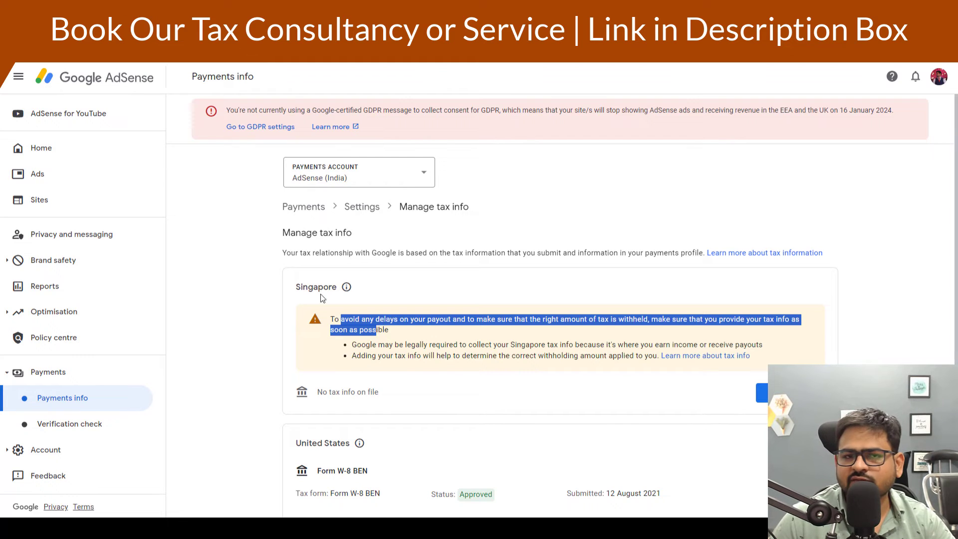
pyautogui.moveTo(404, 344); pyautogui.dragTo(536, 355)
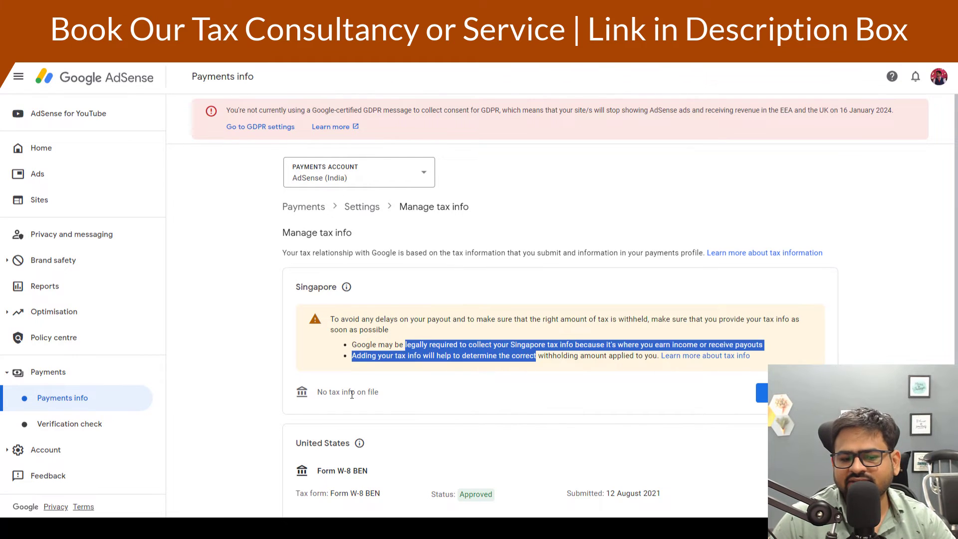
pyautogui.scroll(-1, 351, 426)
pyautogui.moveTo(308, 418); pyautogui.dragTo(339, 422)
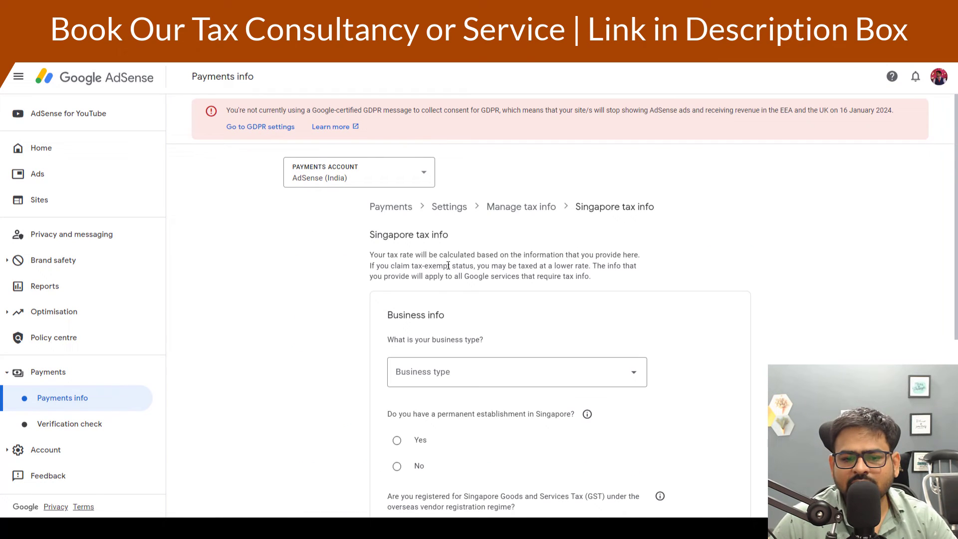
pyautogui.scroll(-2, 444, 266)
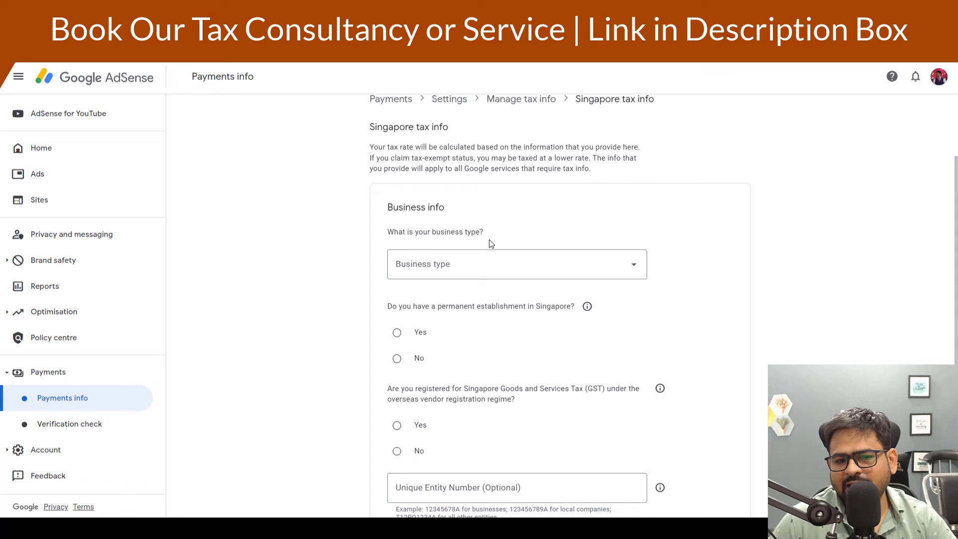
pyautogui.click(451, 268)
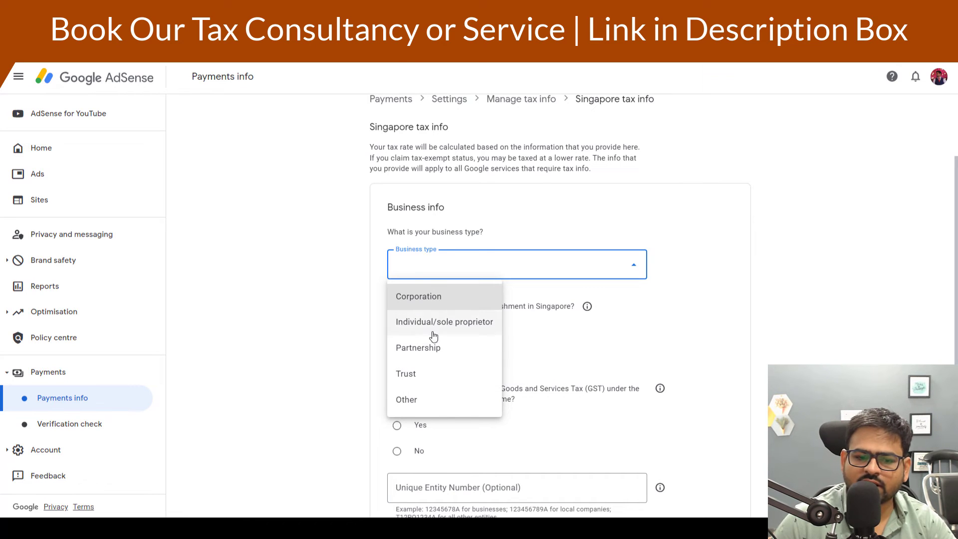
pyautogui.click(413, 325)
# Answer No to having a permanent establishment in Singapore and No to being registered for Singapore GST
pyautogui.click(532, 309)
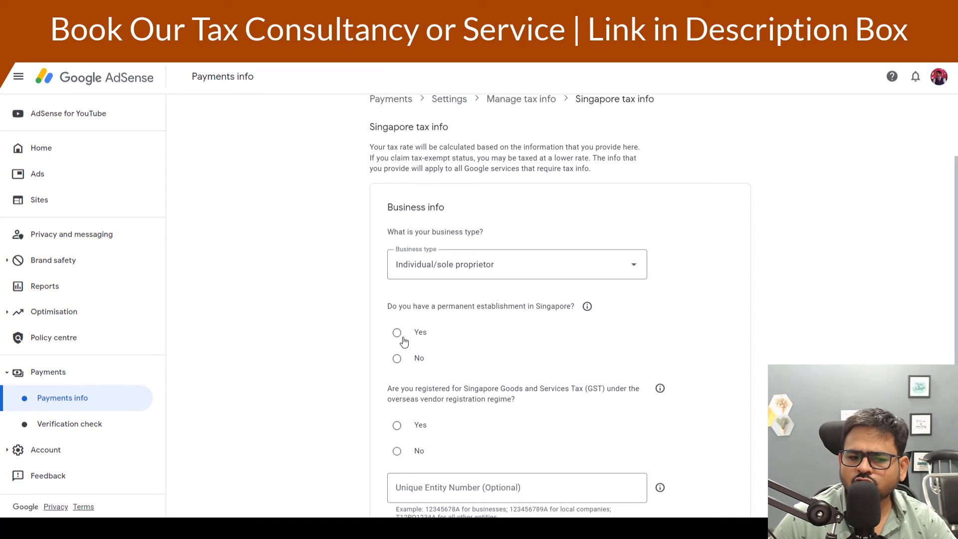
pyautogui.click(395, 362)
pyautogui.scroll(-2, 497, 367)
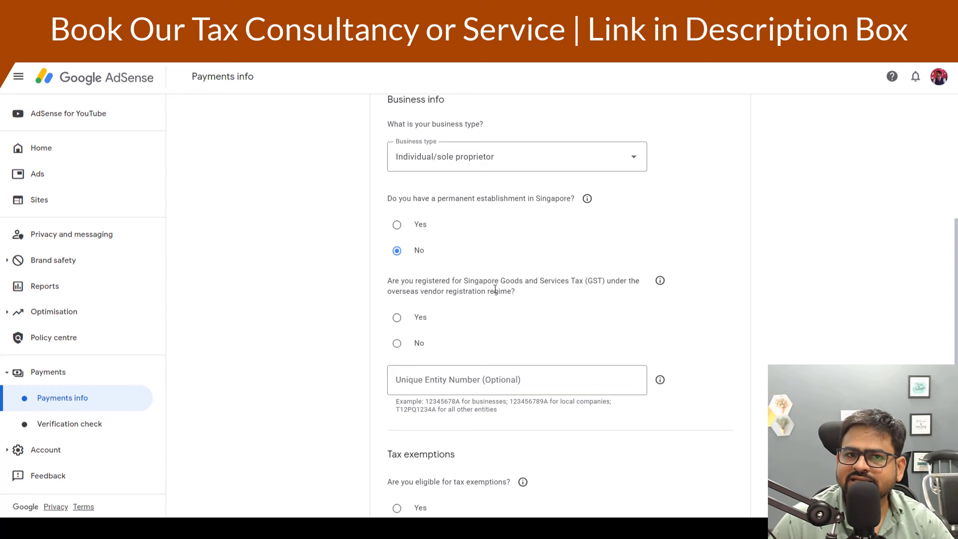
pyautogui.moveTo(452, 281); pyautogui.dragTo(546, 293)
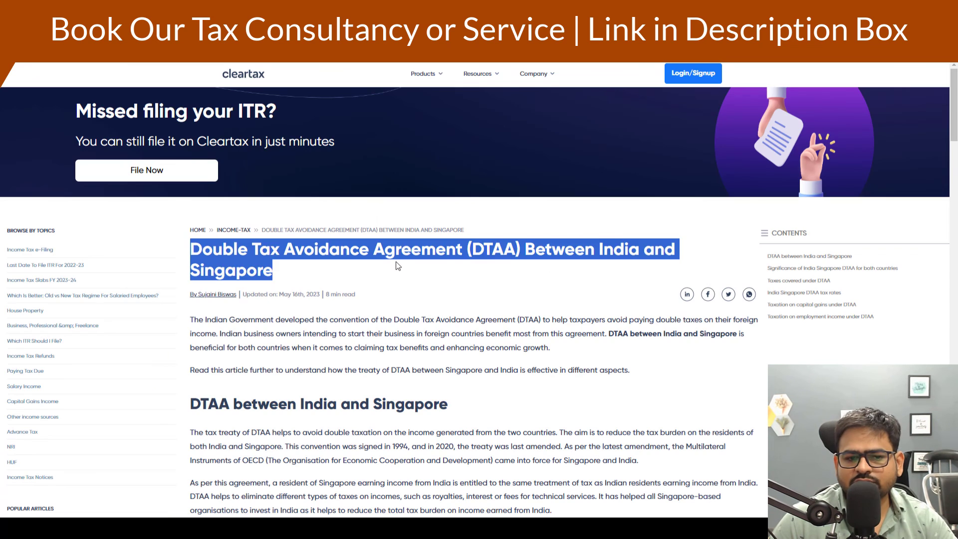
pyautogui.moveTo(395, 249); pyautogui.dragTo(540, 253)
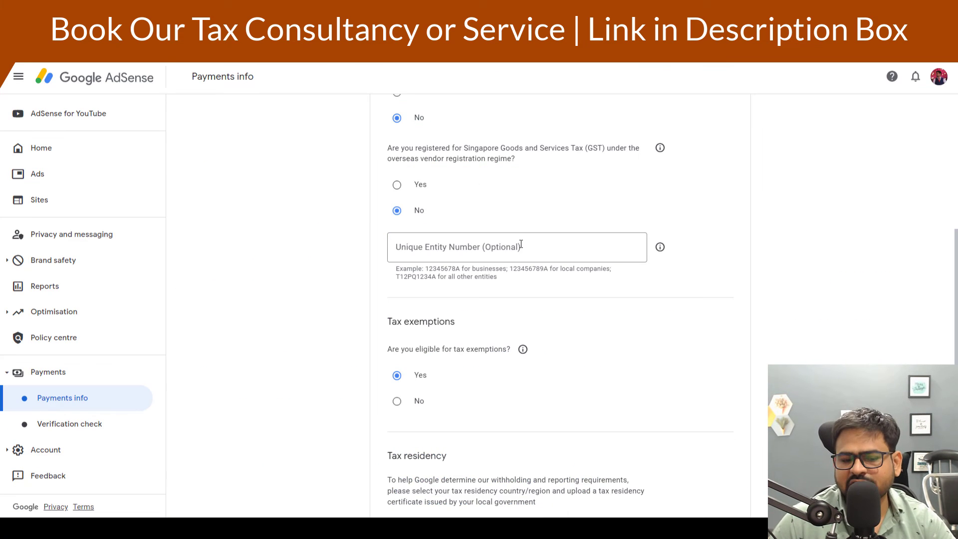
# Choose Tax residency certificate as the proof of tax residency for India in the Singapore tax form
pyautogui.scroll(-4, 549, 283)
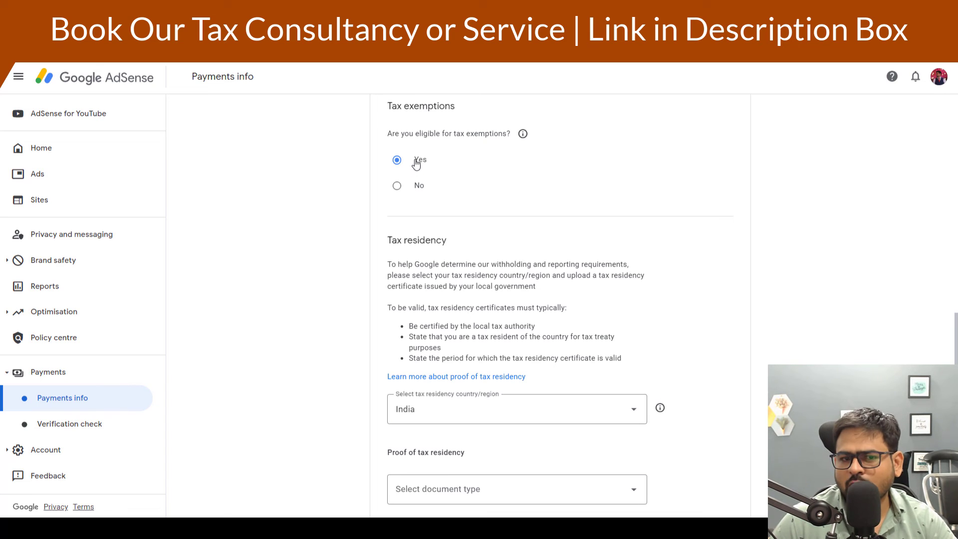
pyautogui.scroll(-2, 531, 208)
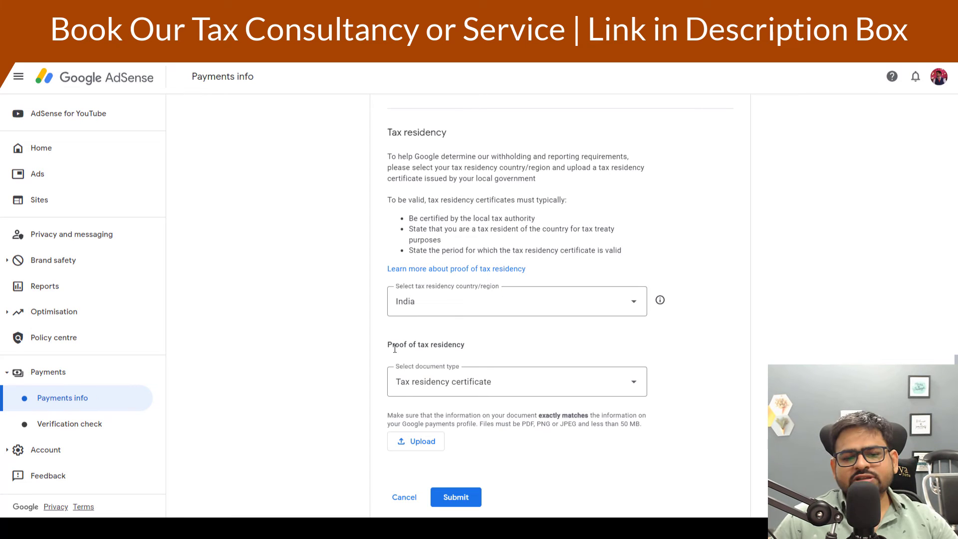
pyautogui.moveTo(392, 344); pyautogui.dragTo(451, 346)
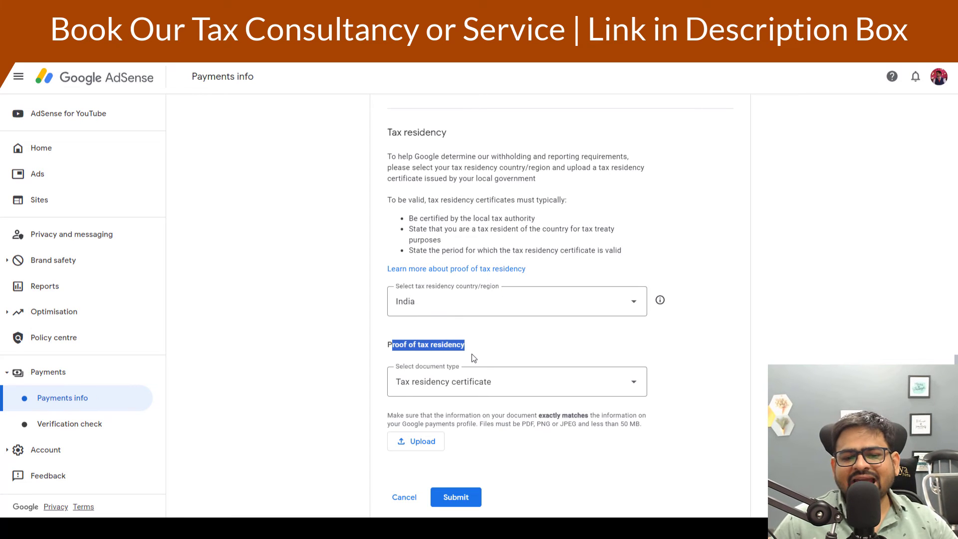
pyautogui.click(468, 381)
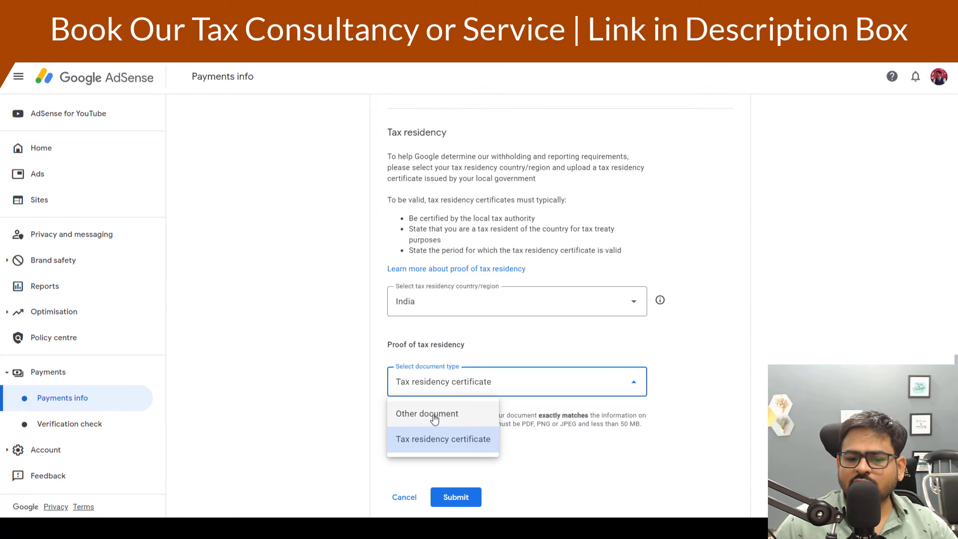
pyautogui.click(433, 451)
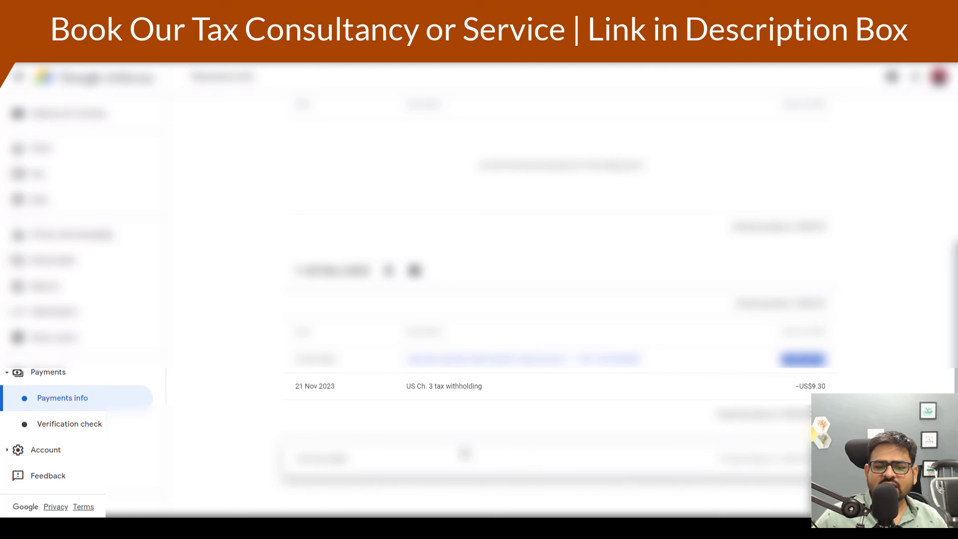
# Examine the US Ch. 3 tax withholding entry of 21 Nov 2023 in the payment transactions
pyautogui.doubleClick(451, 387)
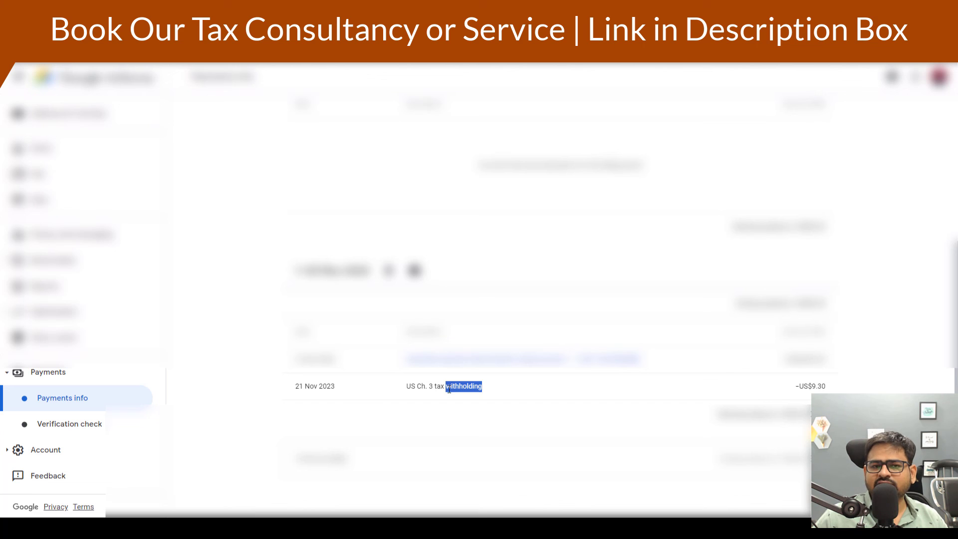
pyautogui.tripleClick(449, 389)
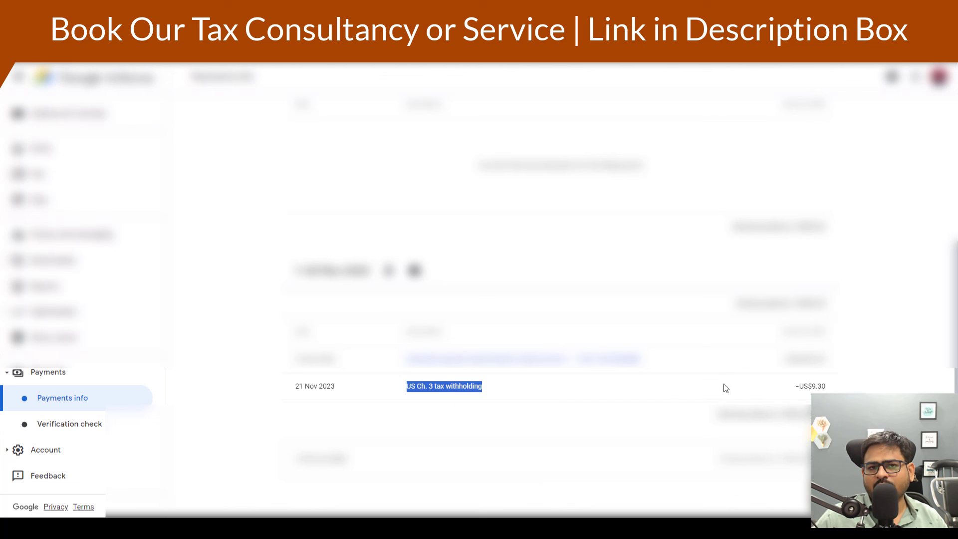